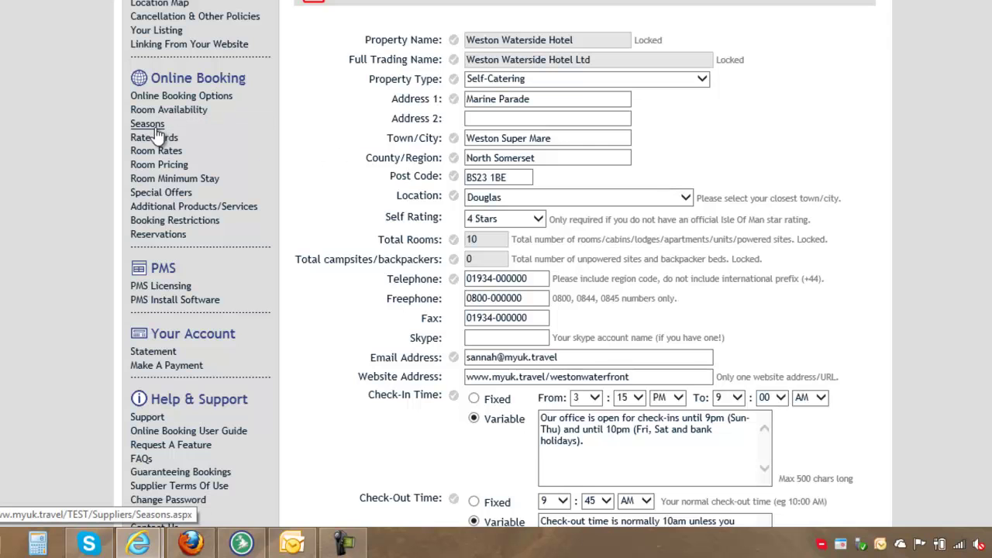
# Open the Seasons settings and review the list of seasons and the seasons calendar
pyautogui.click(154, 128)
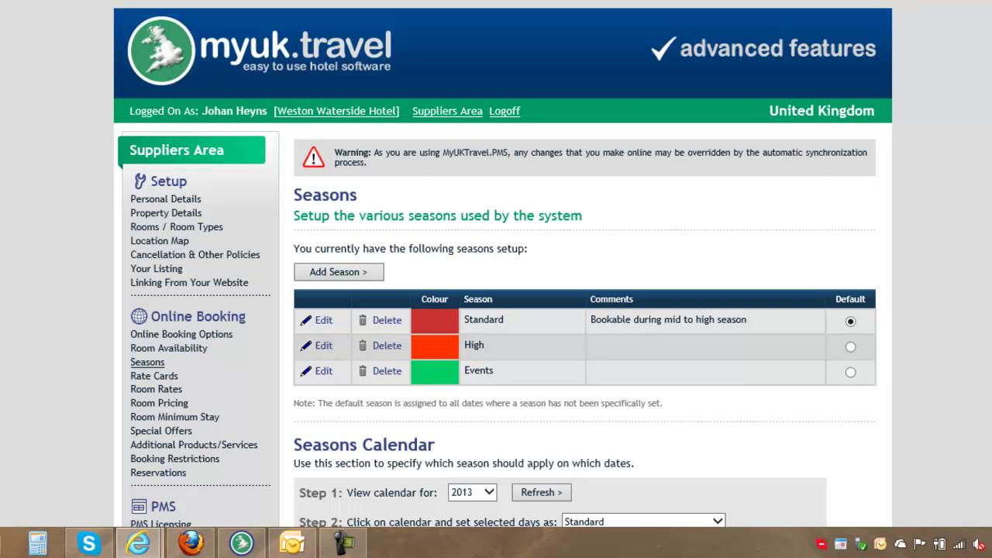
pyautogui.scroll(-1, 503, 310)
pyautogui.scroll(-1, 502, 310)
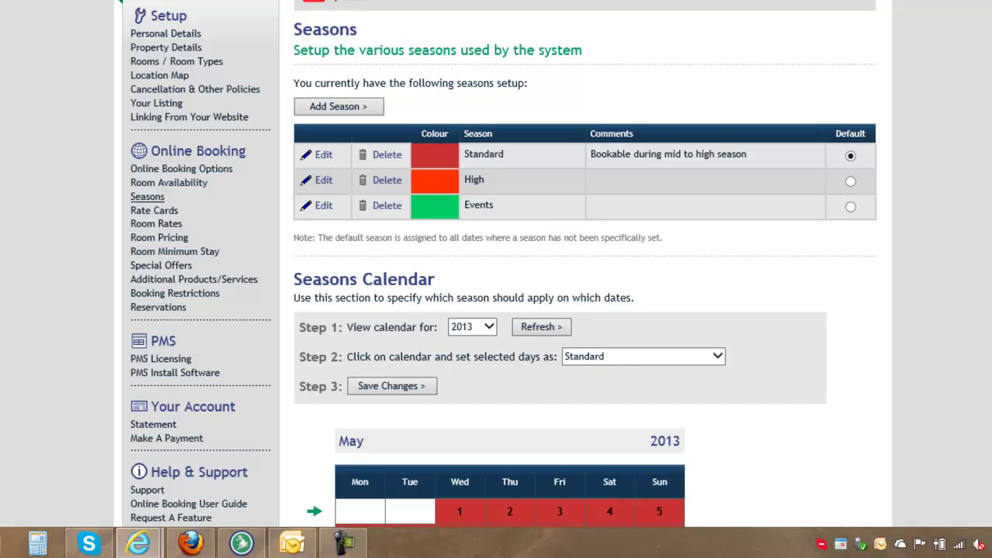
pyautogui.scroll(1, 503, 310)
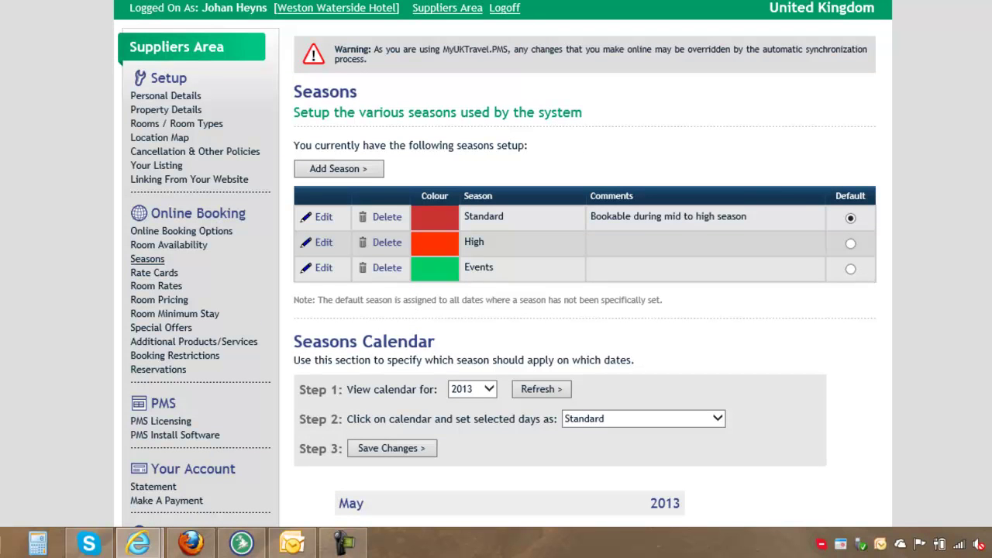
# Set the Standard rate card's number of nights to 7 and save the rate card
pyautogui.click(155, 272)
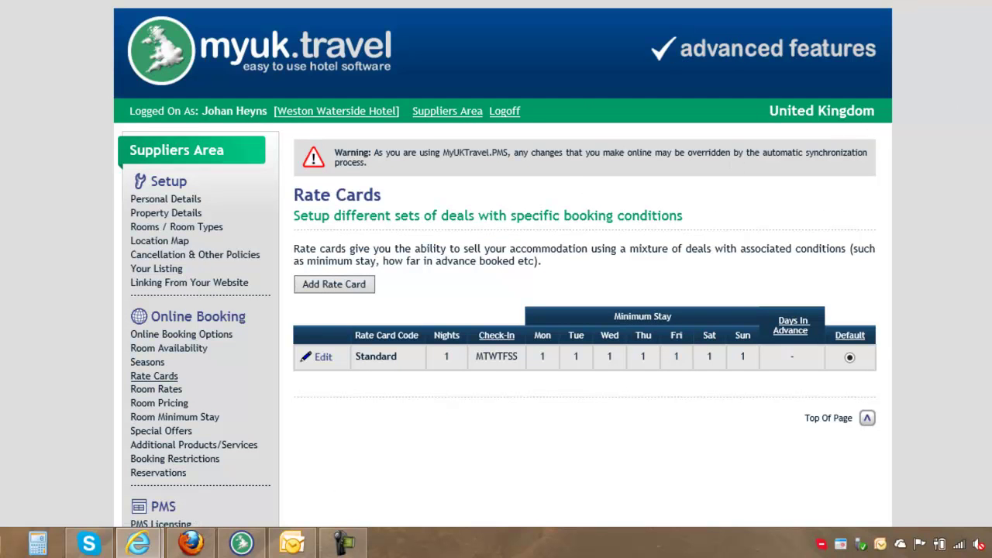
pyautogui.scroll(-3, 503, 263)
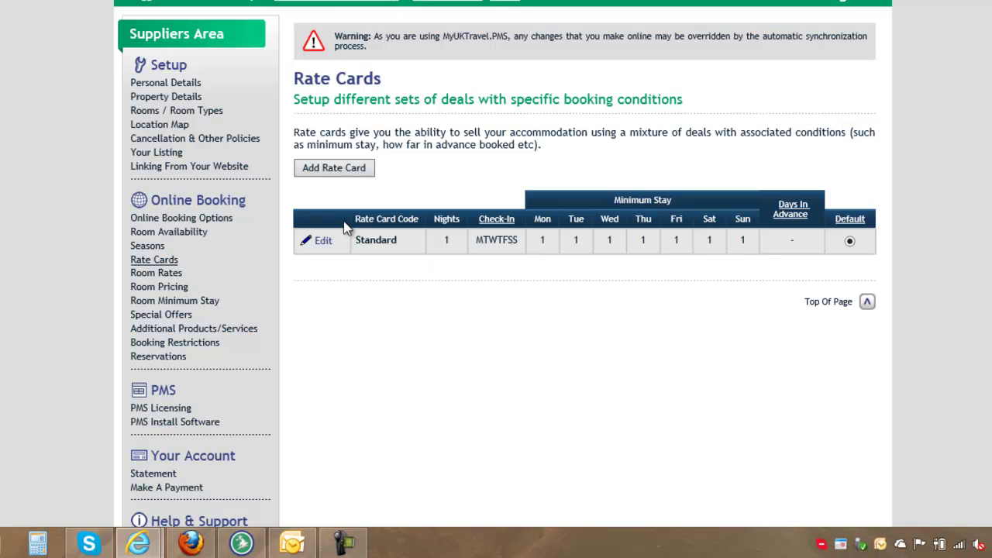
pyautogui.click(322, 243)
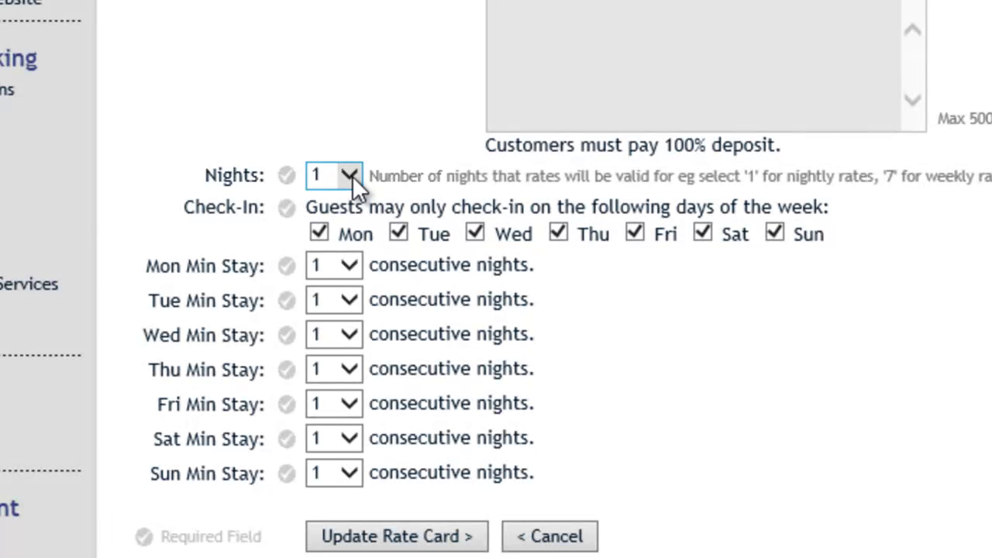
pyautogui.click(351, 175)
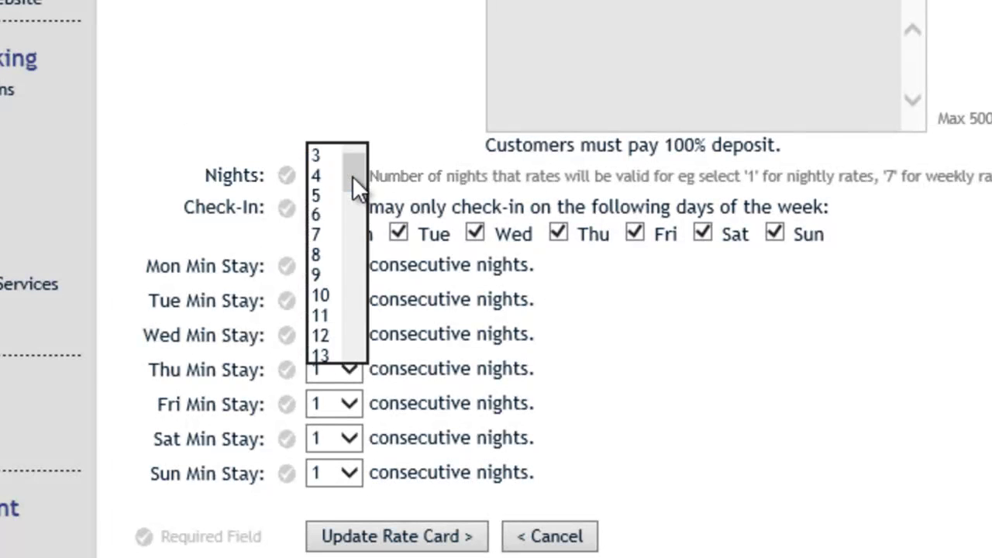
pyautogui.click(326, 237)
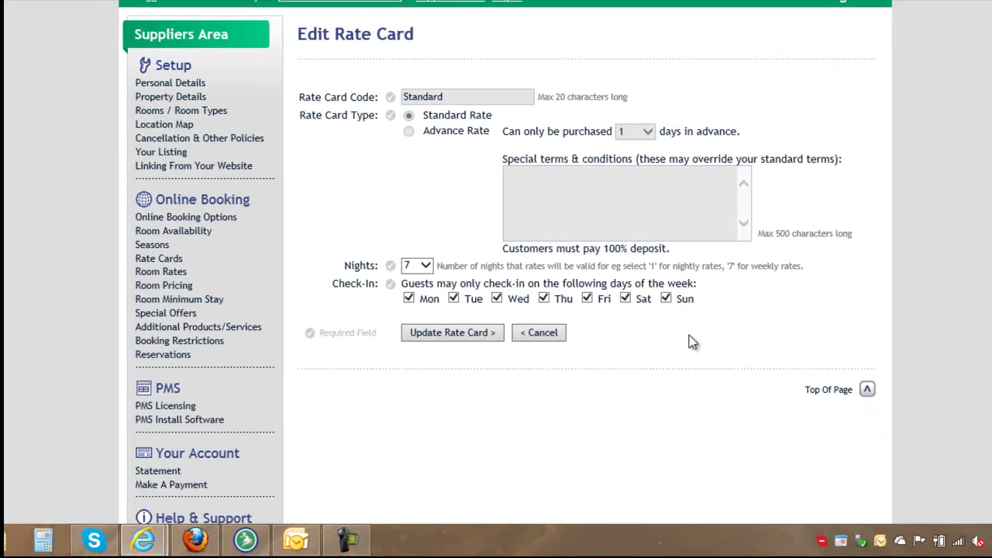
pyautogui.click(470, 338)
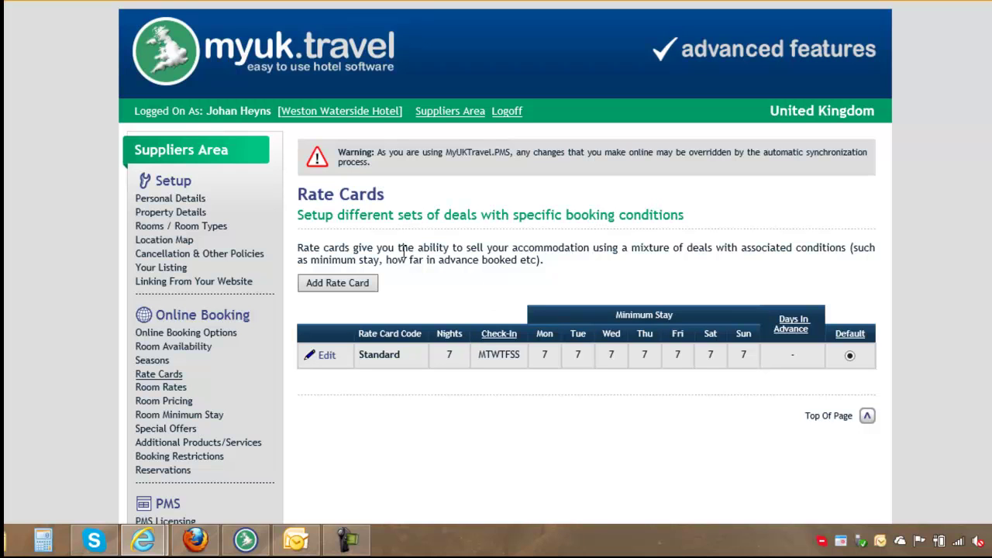
# Add a rate card named Short Break with rates valid for 4 nights and make it the default rate card
pyautogui.click(333, 284)
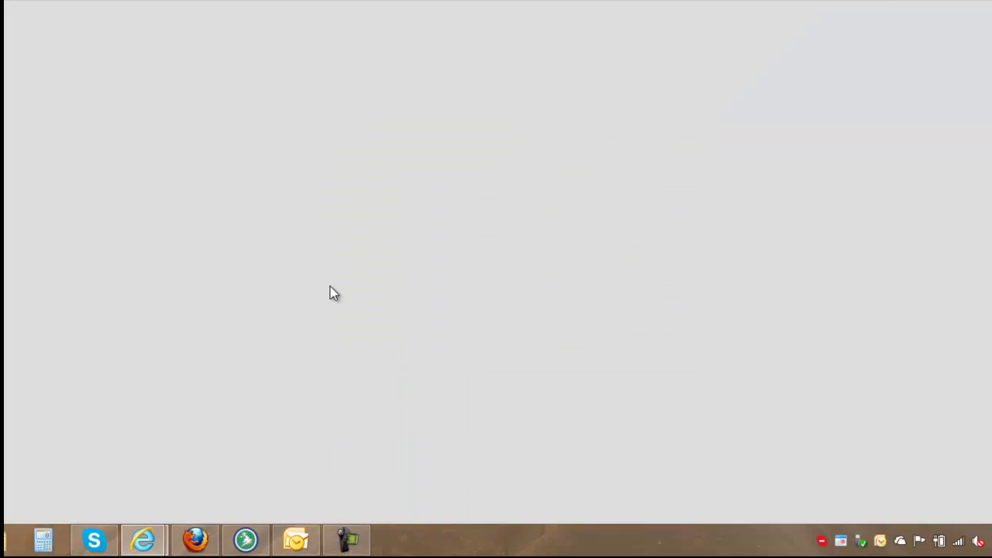
pyautogui.write('Short Break')
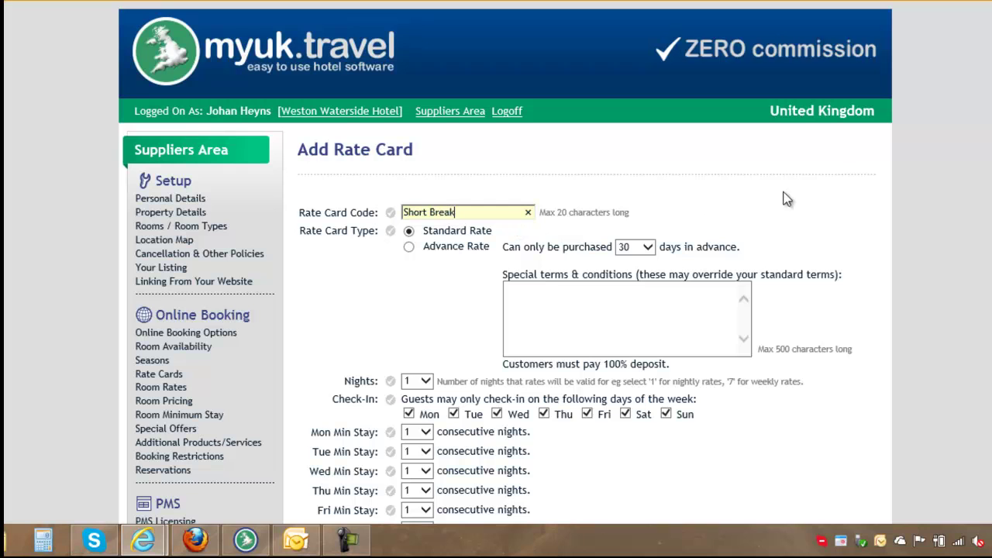
pyautogui.scroll(-2, 513, 222)
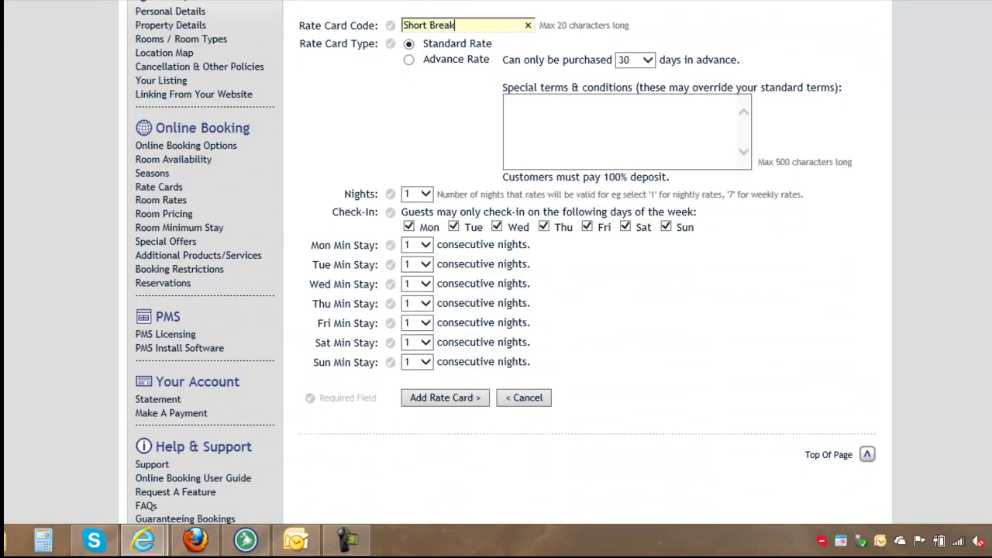
pyautogui.click(425, 196)
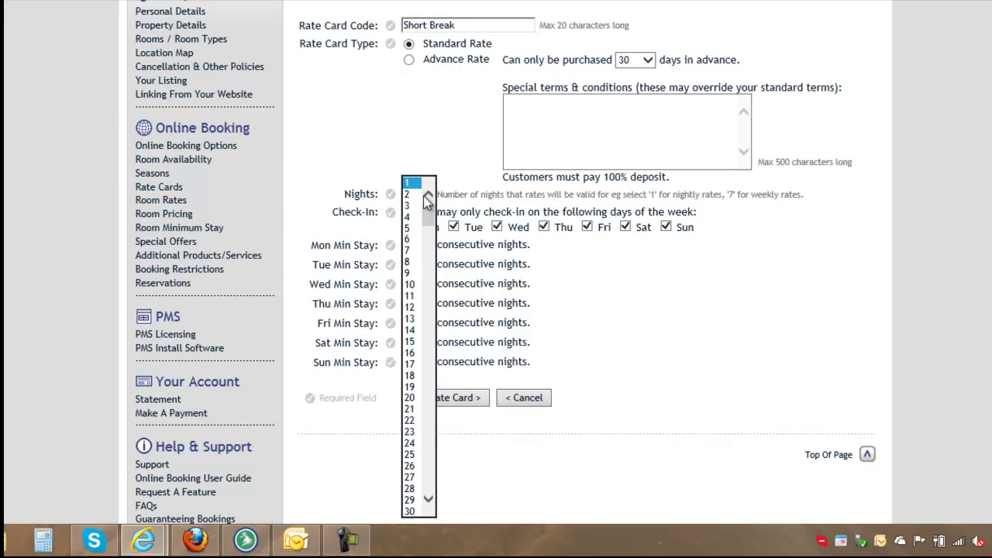
pyautogui.click(409, 218)
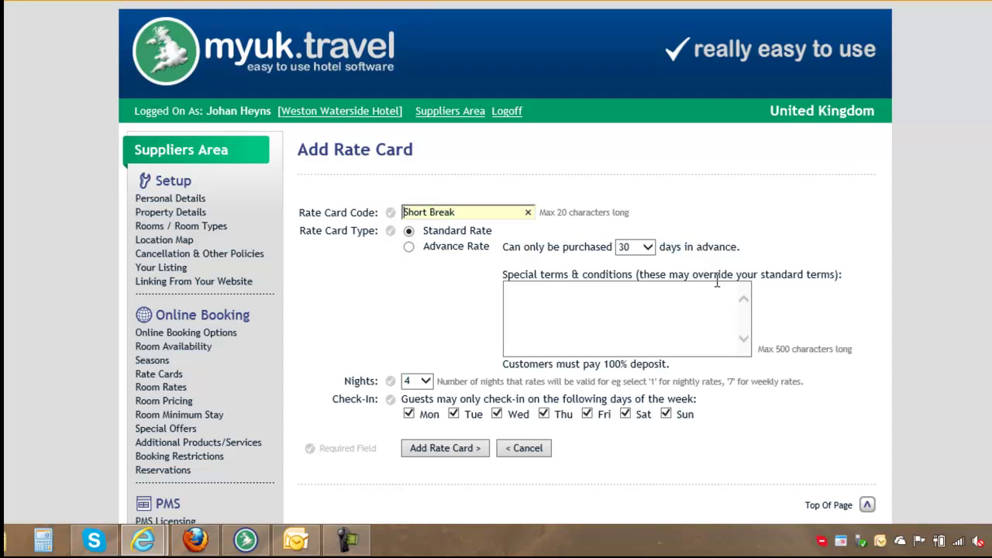
pyautogui.scroll(-3, 851, 223)
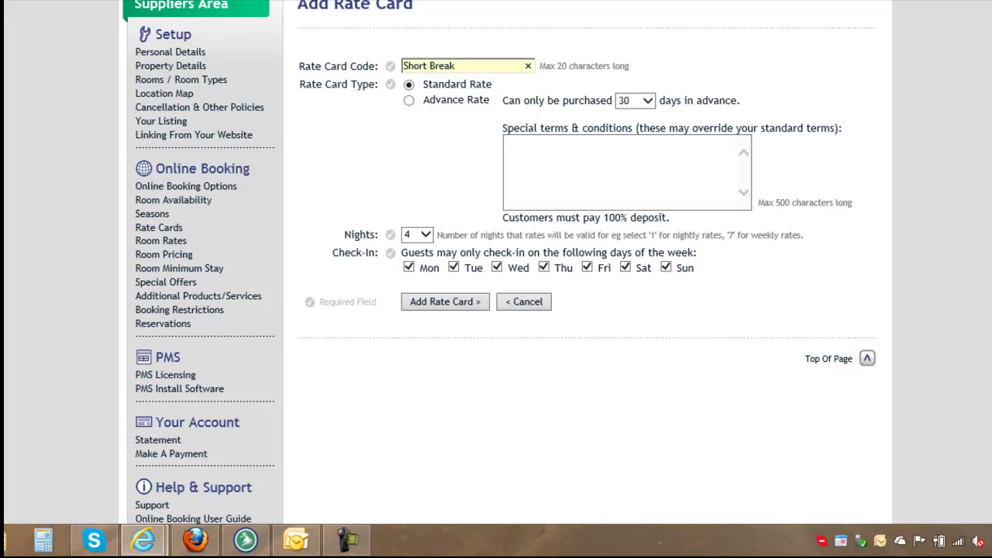
pyautogui.click(462, 310)
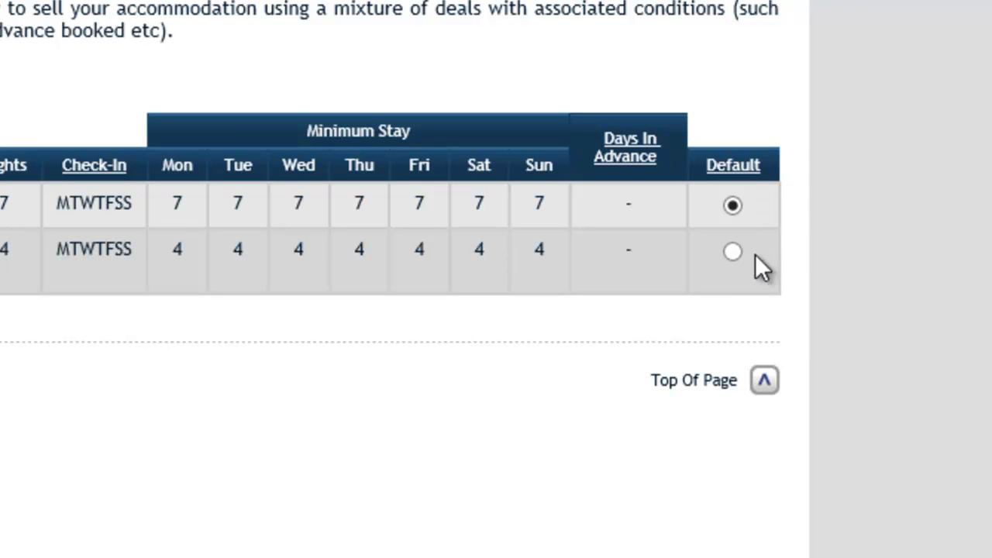
pyautogui.click(734, 253)
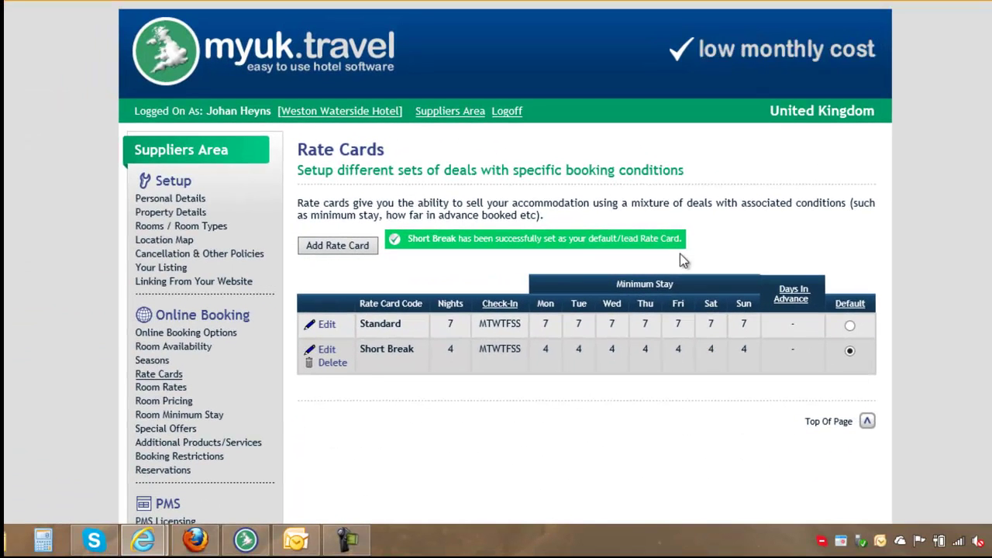
# In Room Rates, set the House's number of guests to 6 for both the Standard and Short Break rate cards
pyautogui.click(148, 390)
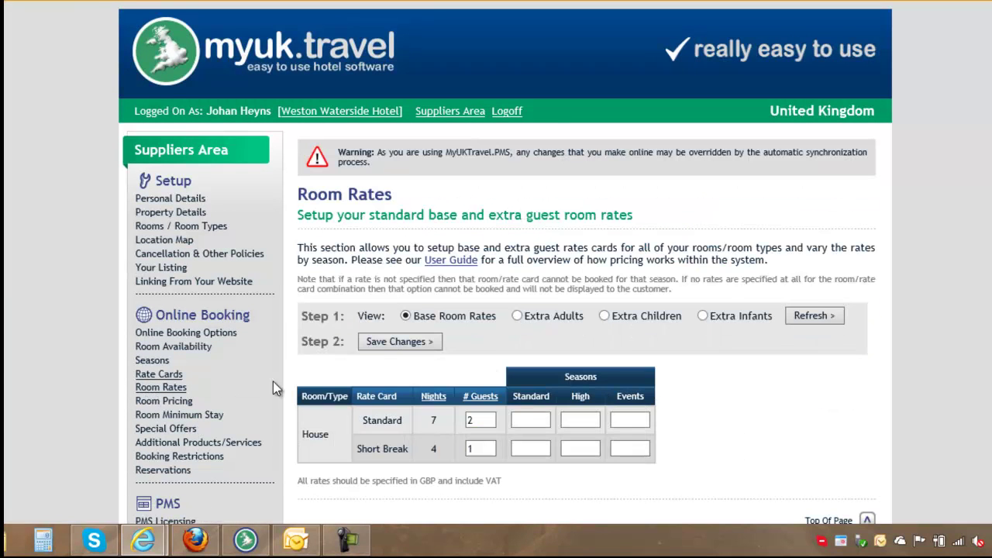
pyautogui.scroll(-3, 496, 264)
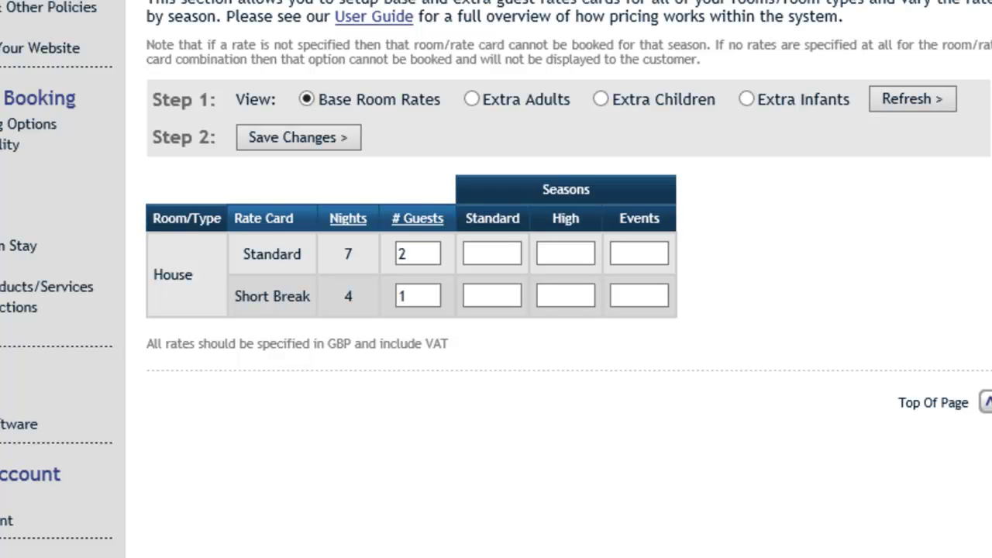
pyautogui.doubleClick(425, 255)
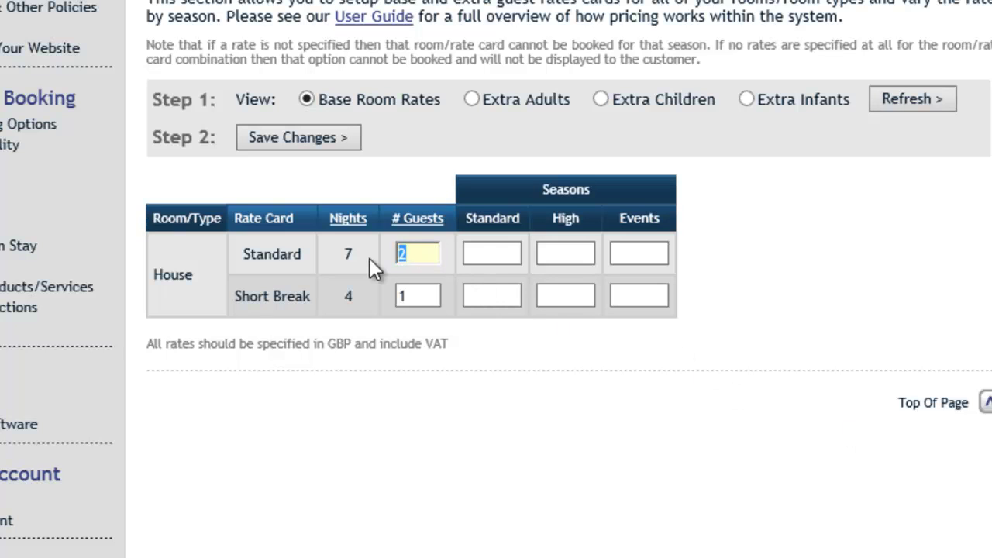
pyautogui.write('6')
pyautogui.doubleClick(411, 297)
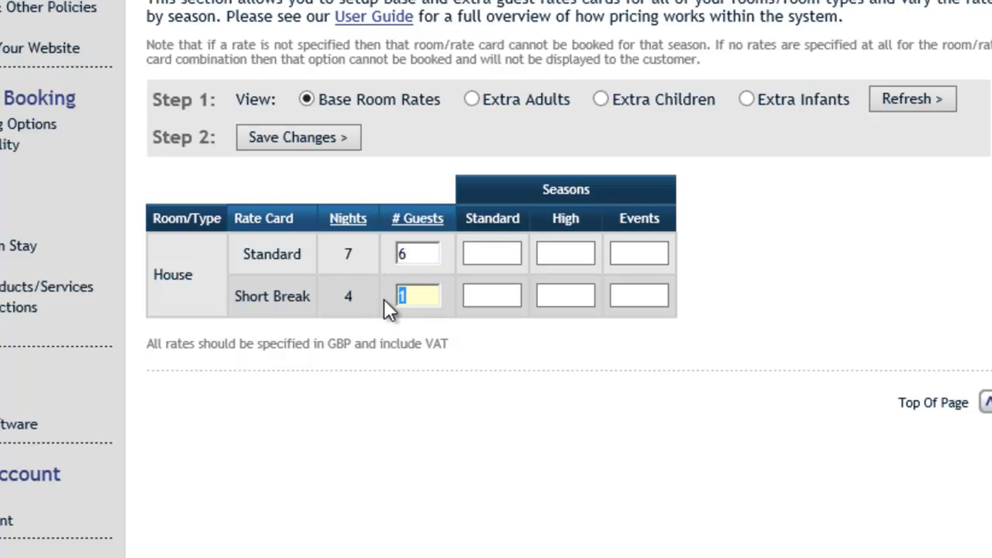
pyautogui.write('6')
# Enter House base rates of 700, 1000 and 1500 for the Standard card and 550 and 850 for Short Break, and save them
pyautogui.click(497, 252)
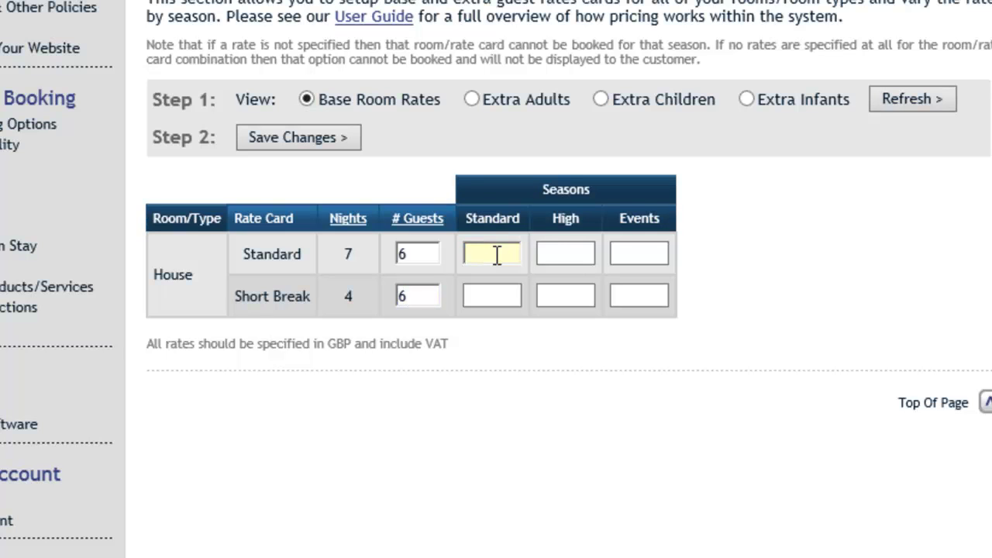
pyautogui.write('700')
pyautogui.click(508, 299)
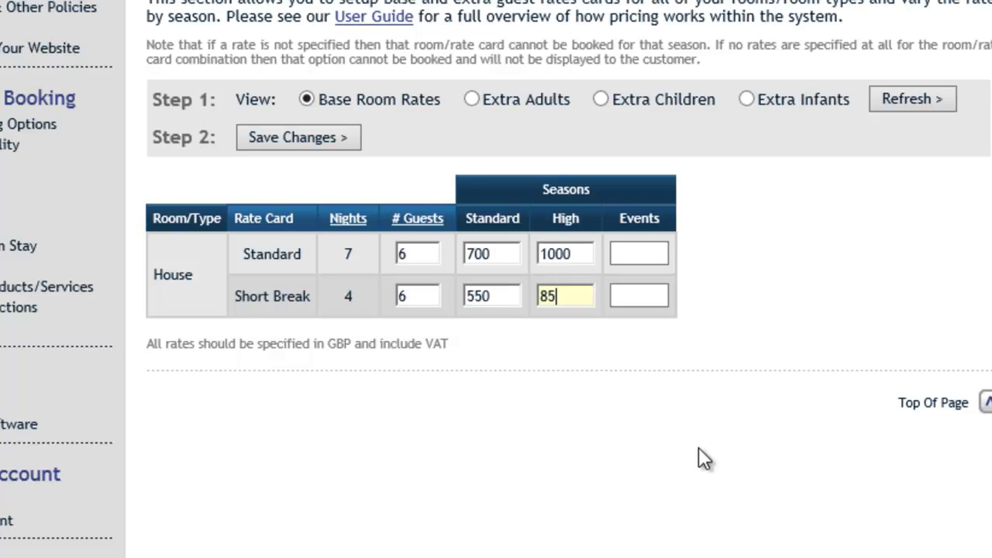
pyautogui.write('0')
pyautogui.click(649, 254)
pyautogui.click(649, 254)
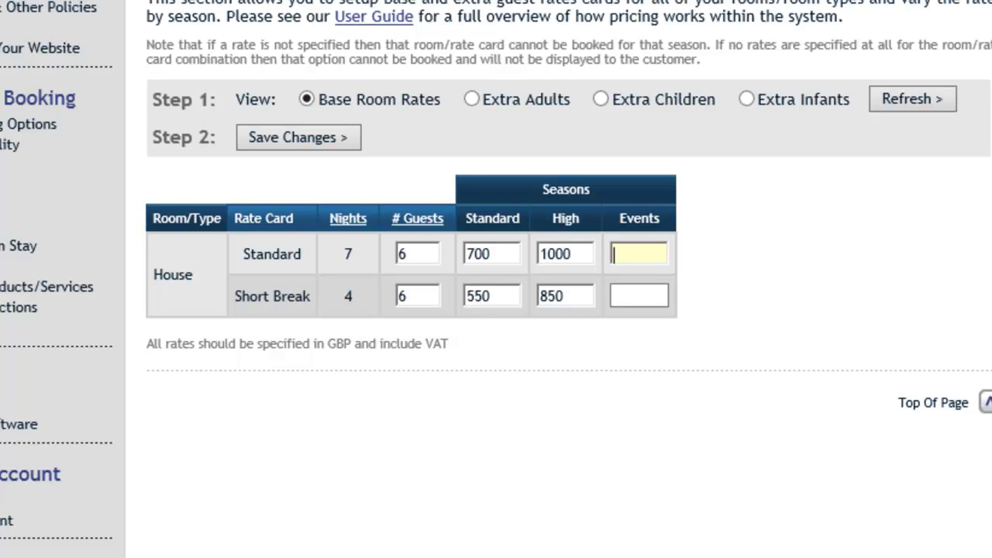
pyautogui.write('1500')
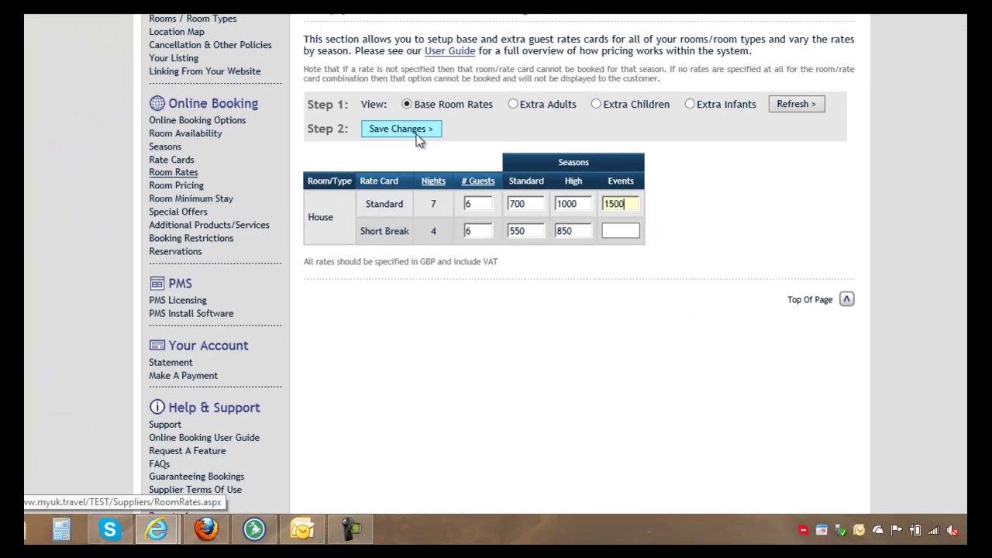
pyautogui.click(416, 135)
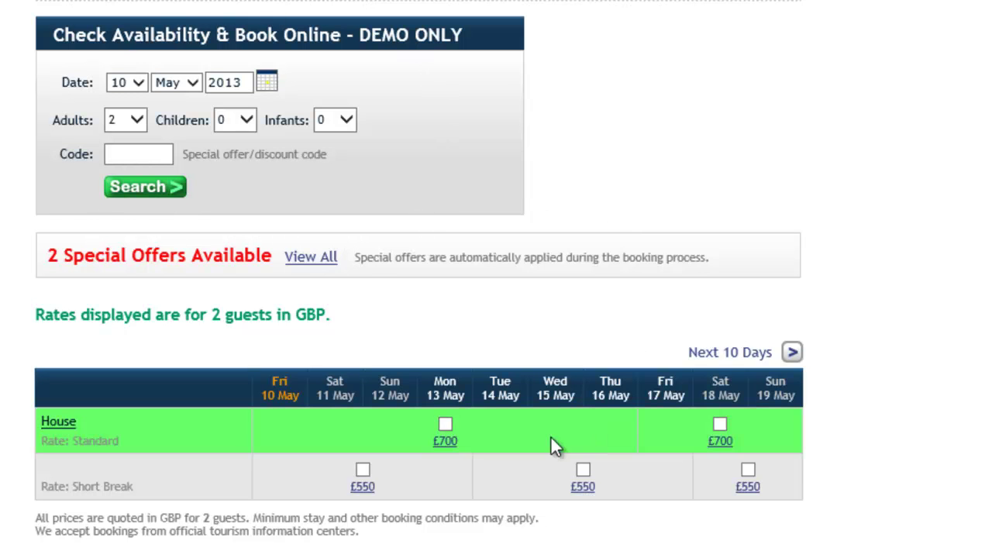
# In the booking demo, select three consecutive Standard-rate weeks for the House from 10, 17 and 24 May, and clear all selections
pyautogui.click(445, 426)
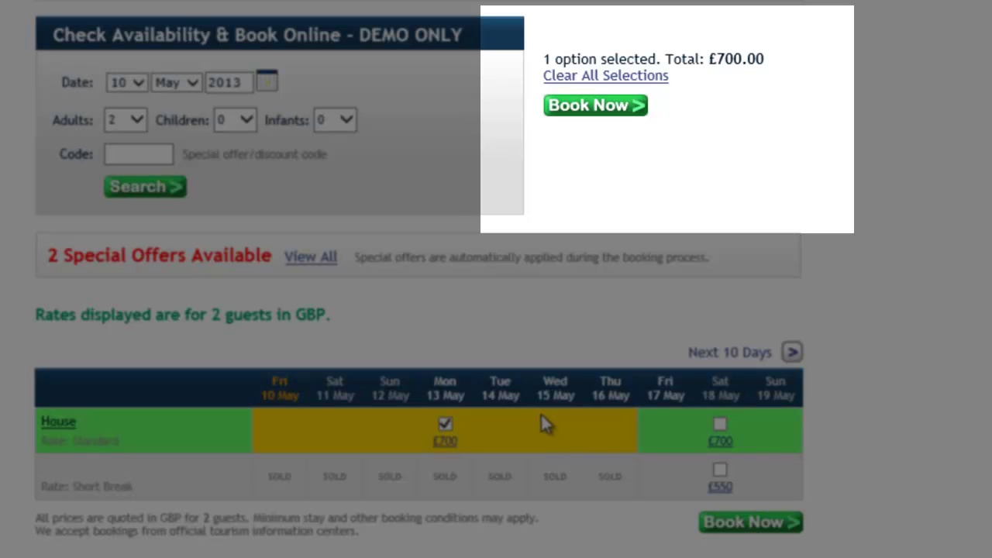
pyautogui.click(720, 424)
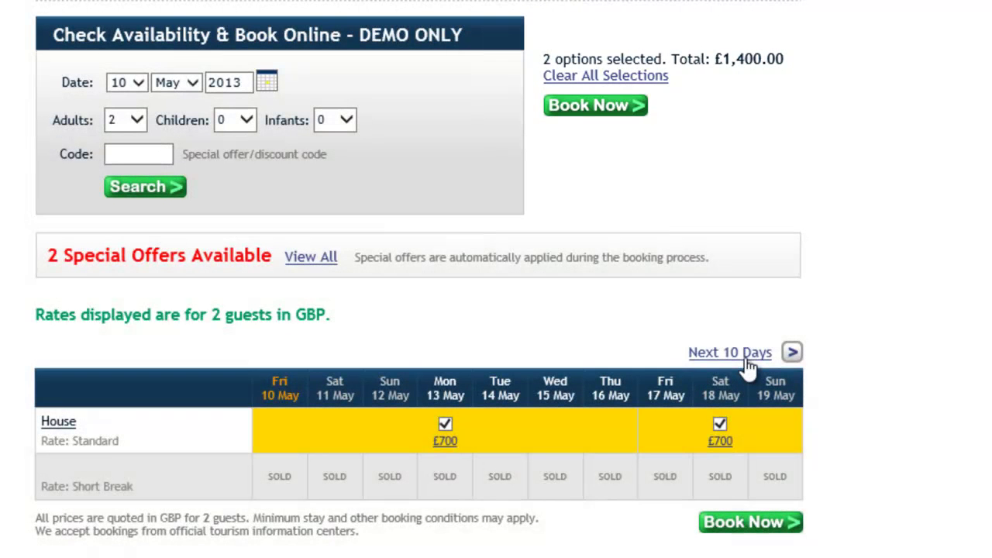
pyautogui.click(747, 360)
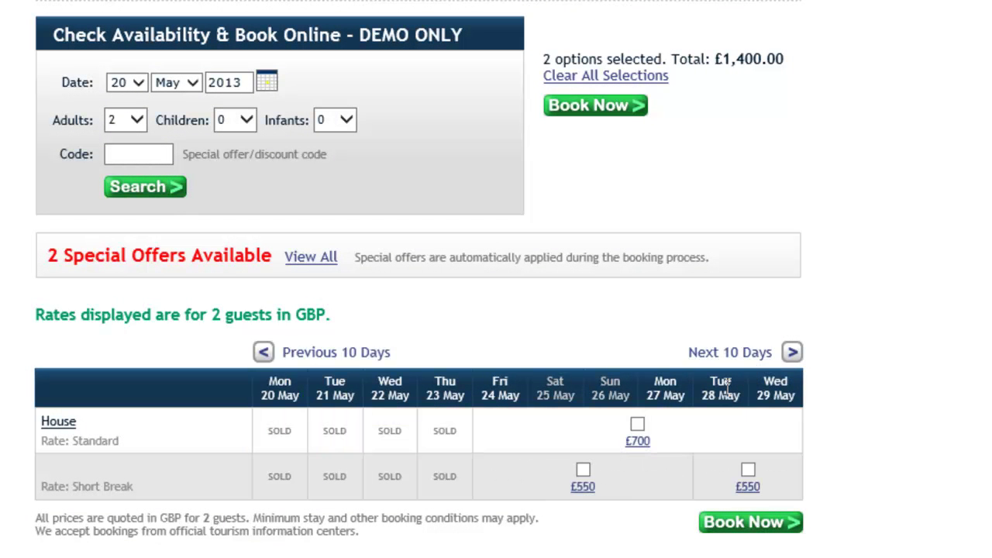
pyautogui.click(637, 425)
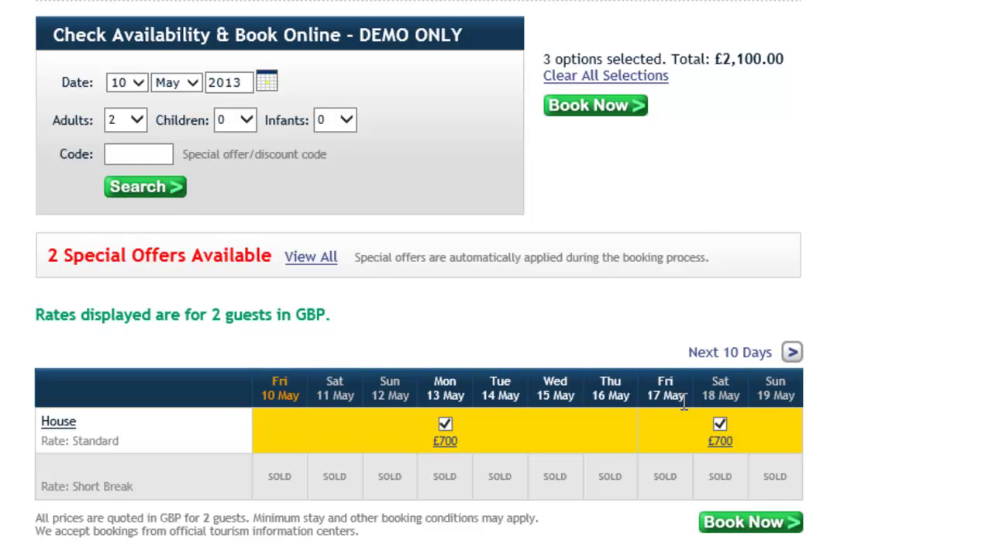
pyautogui.click(616, 77)
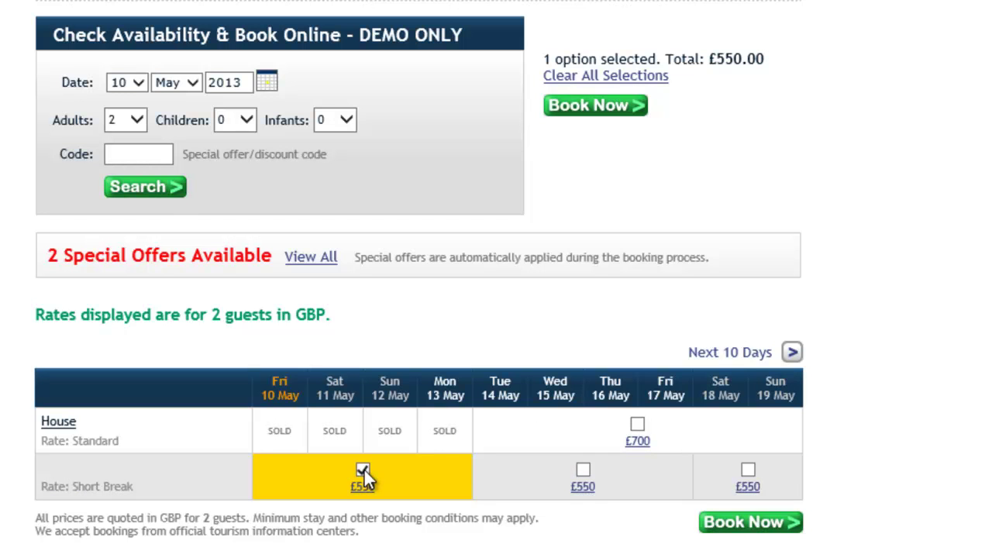
# Select two consecutive Short Break stays for the House starting 10 and 14 May 2013 and open the booking summary to review it
pyautogui.click(584, 471)
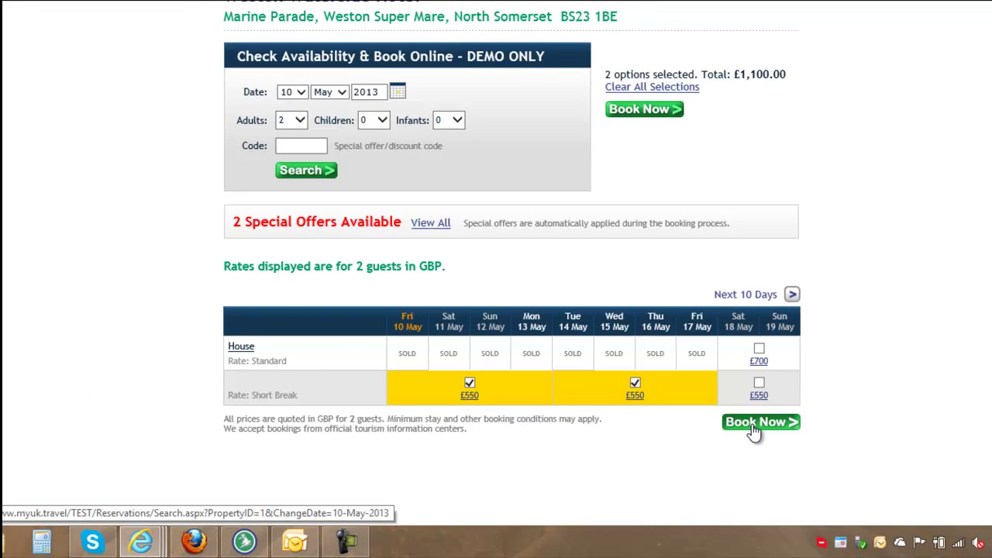
pyautogui.click(760, 422)
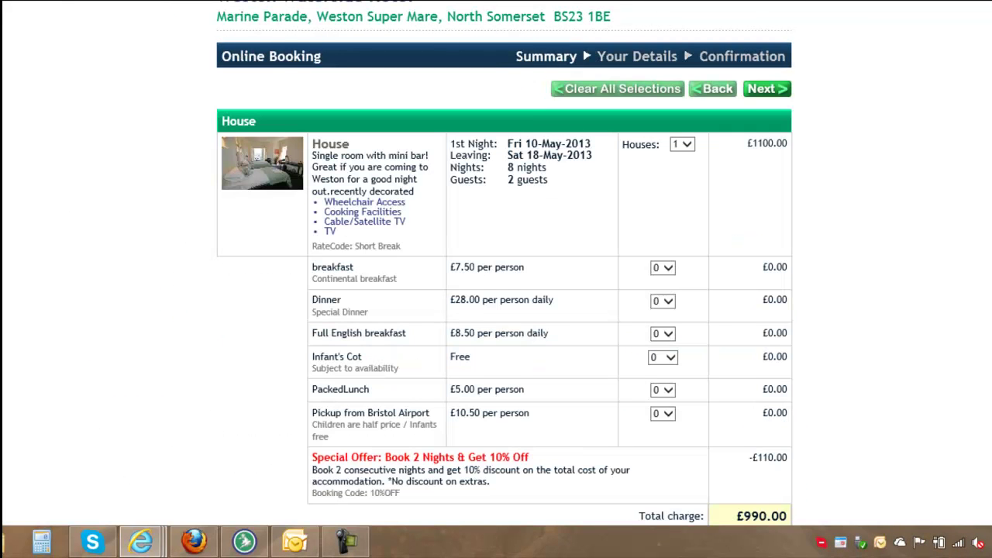
pyautogui.scroll(-1, 504, 266)
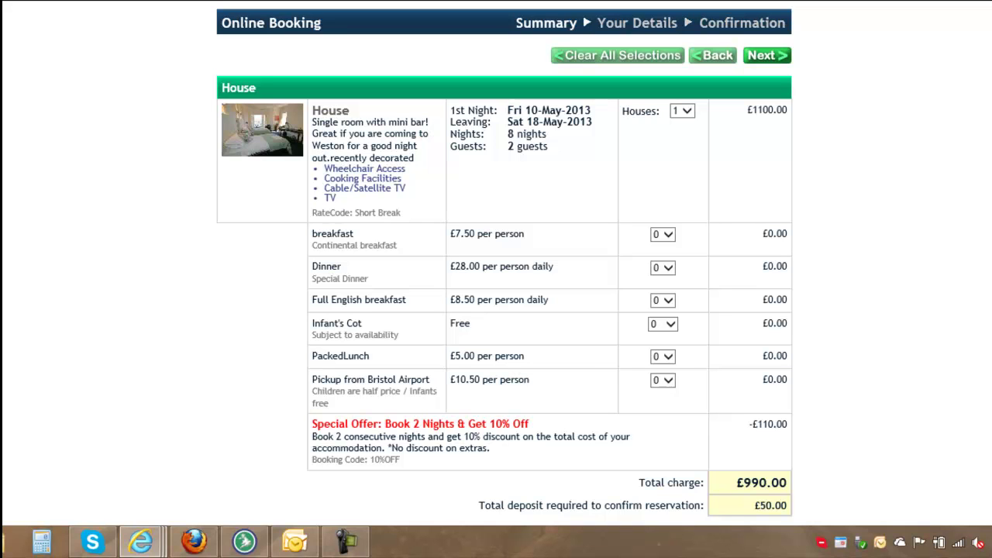
pyautogui.scroll(1, 646, 93)
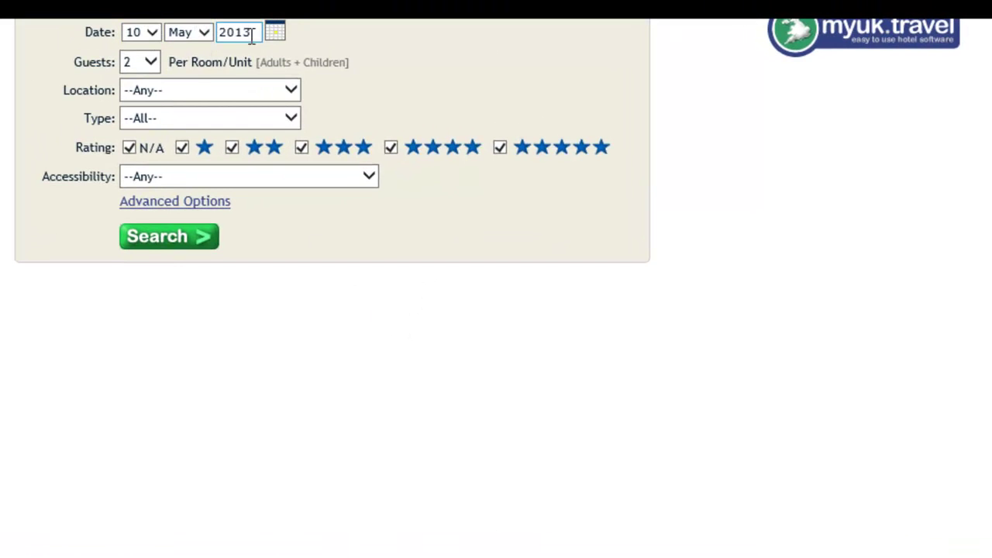
# Set the accommodation search to 4 guests, location Douglas and East, and type Self Catering
pyautogui.click(154, 61)
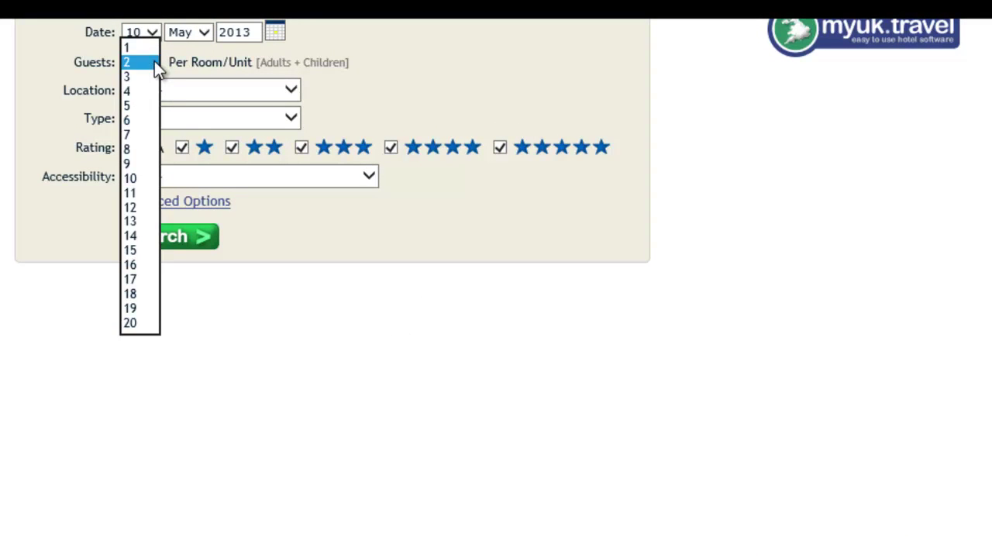
pyautogui.click(139, 95)
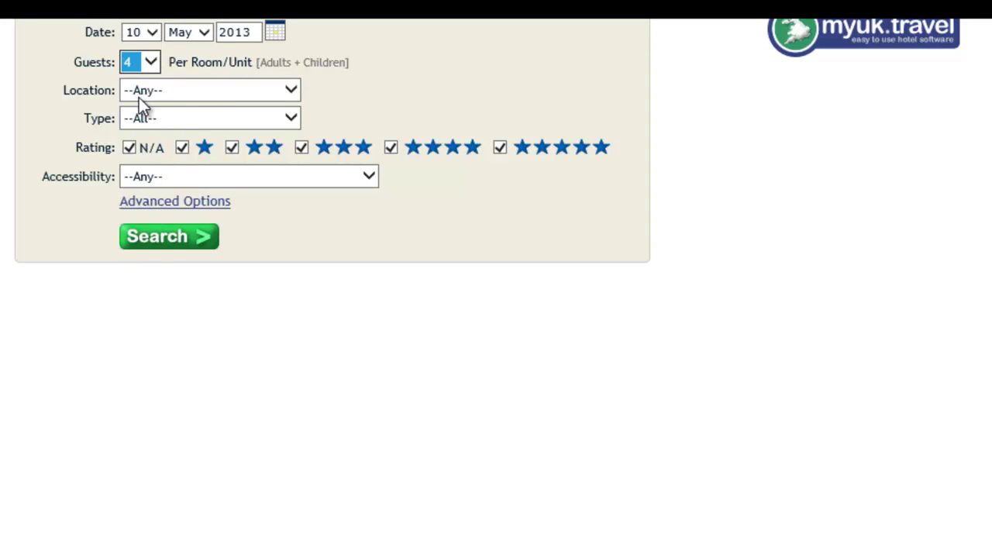
pyautogui.click(199, 92)
pyautogui.click(193, 109)
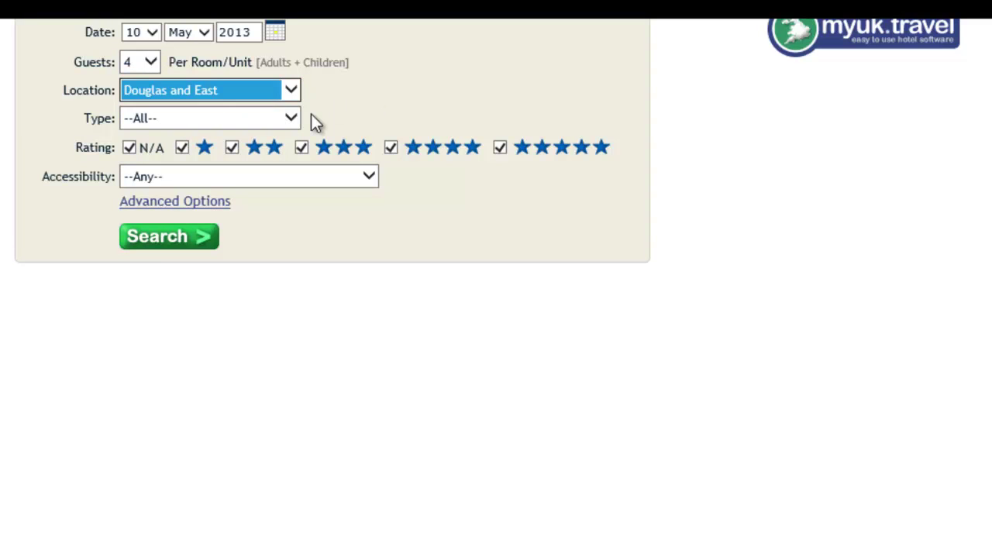
pyautogui.click(291, 117)
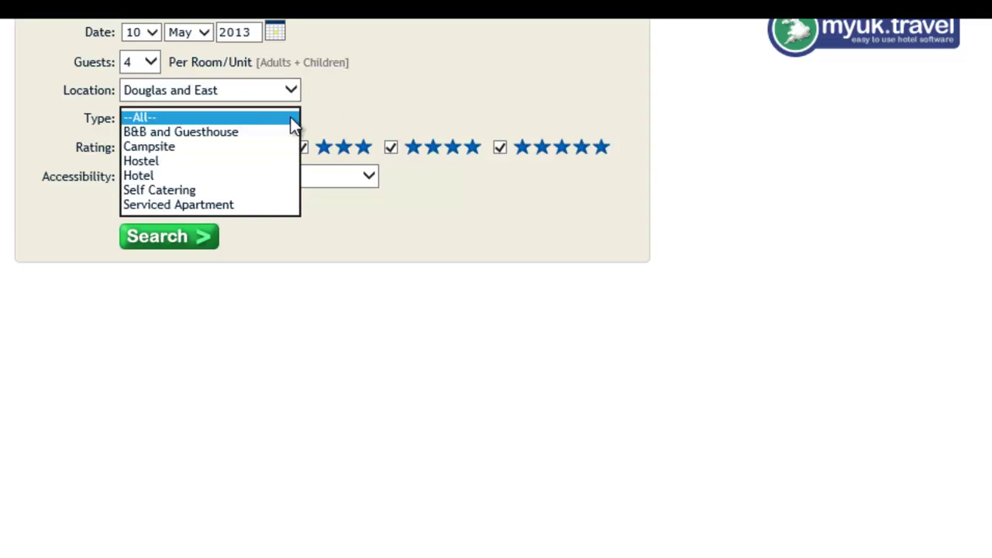
pyautogui.click(209, 191)
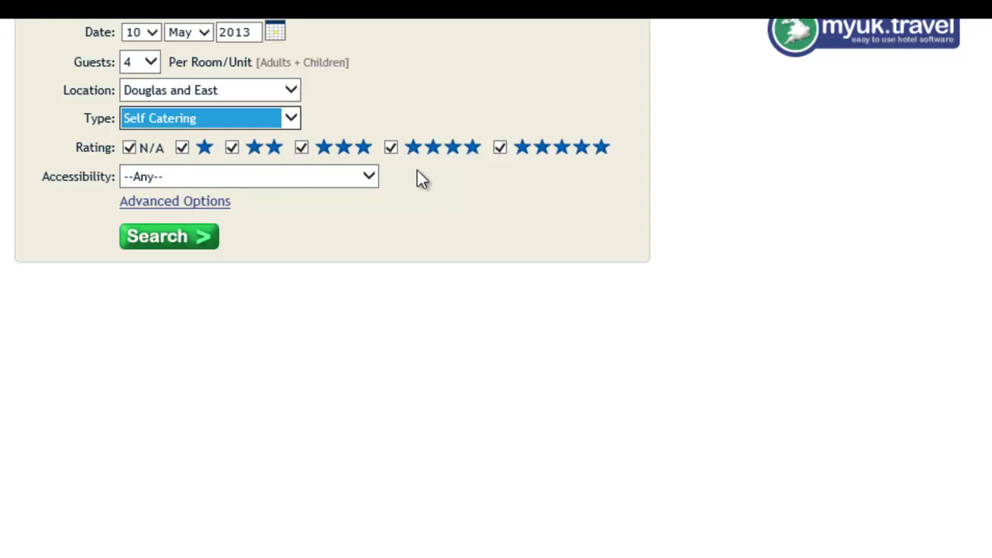
# Limit the rating to five stars, require the Breakfast Award among the advanced options, and run the search
pyautogui.click(392, 149)
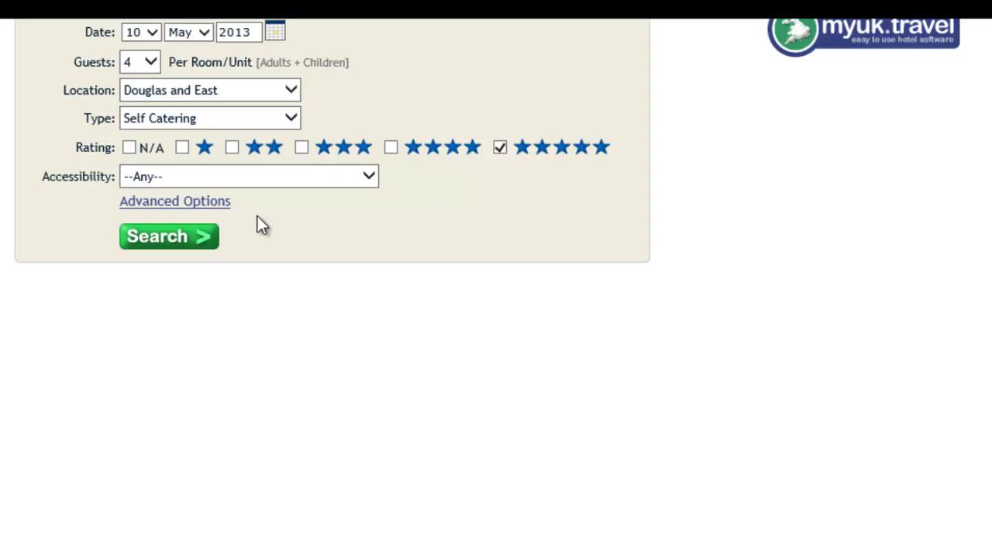
pyautogui.click(370, 176)
pyautogui.click(368, 183)
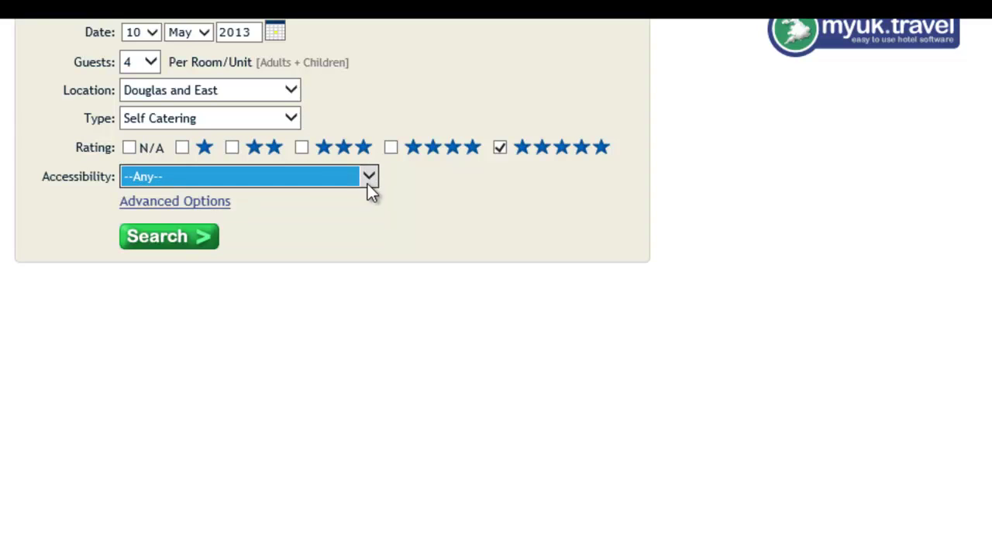
pyautogui.click(221, 204)
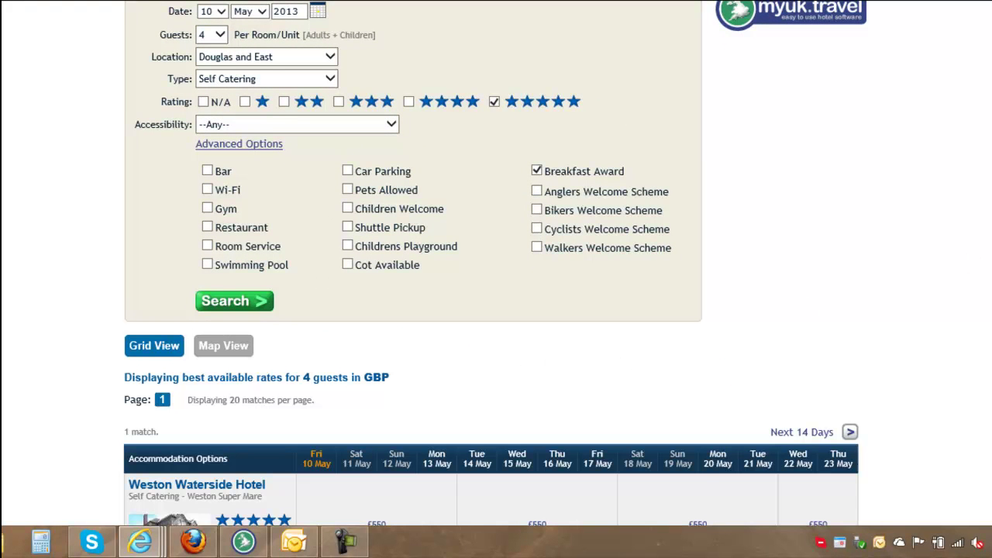
pyautogui.scroll(-1, 491, 259)
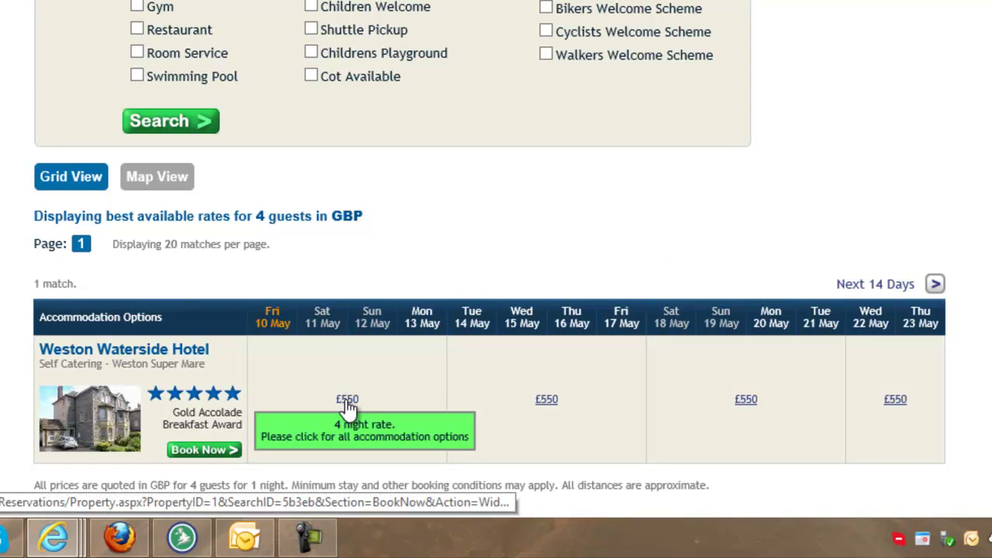
# View the search results on a map, inspect the property marker at Douglas, and return to the grid of results
pyautogui.click(178, 187)
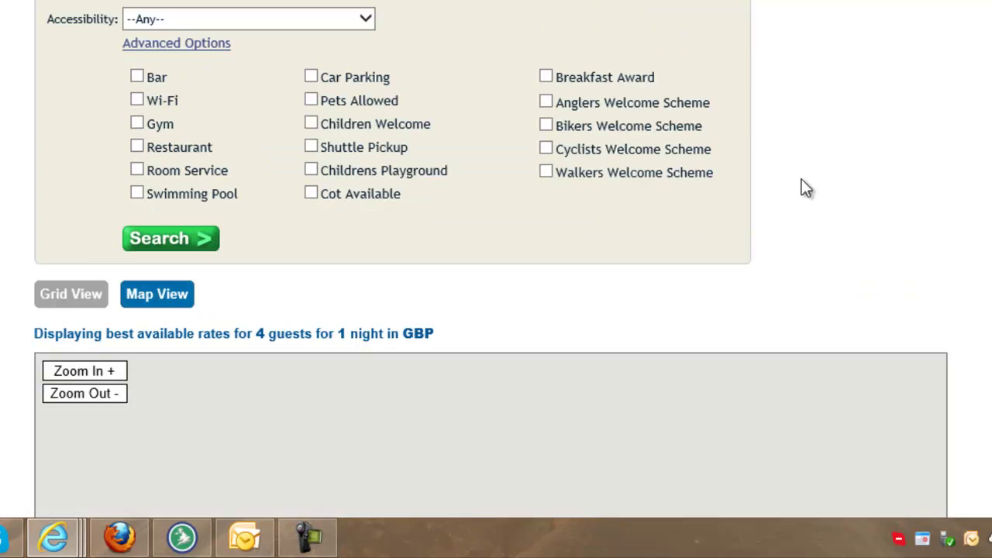
pyautogui.scroll(-5, 492, 310)
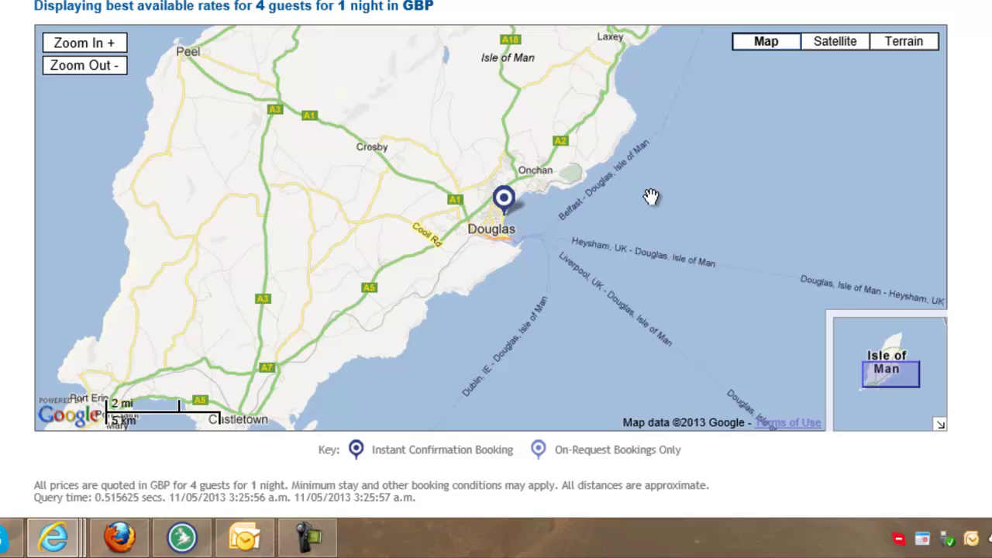
pyautogui.click(516, 208)
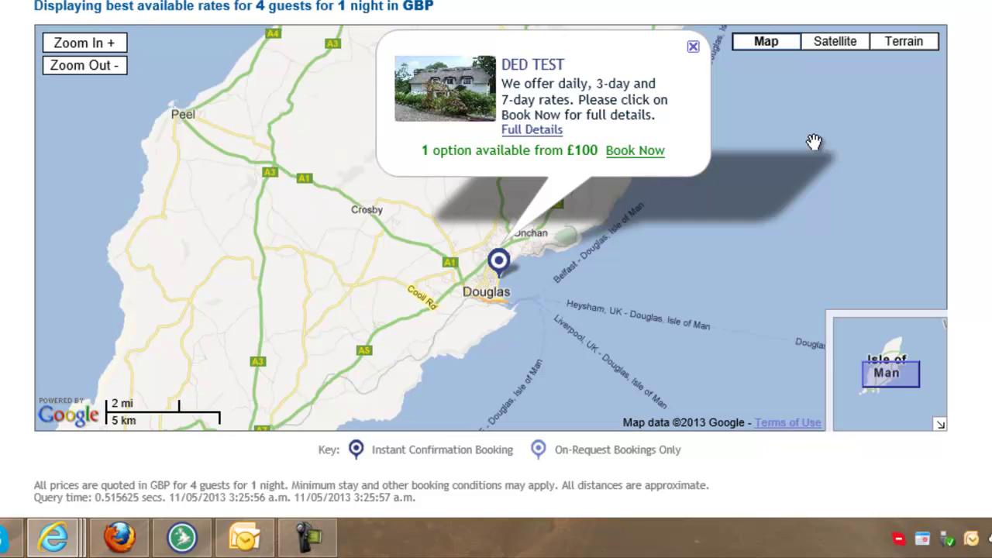
pyautogui.click(694, 46)
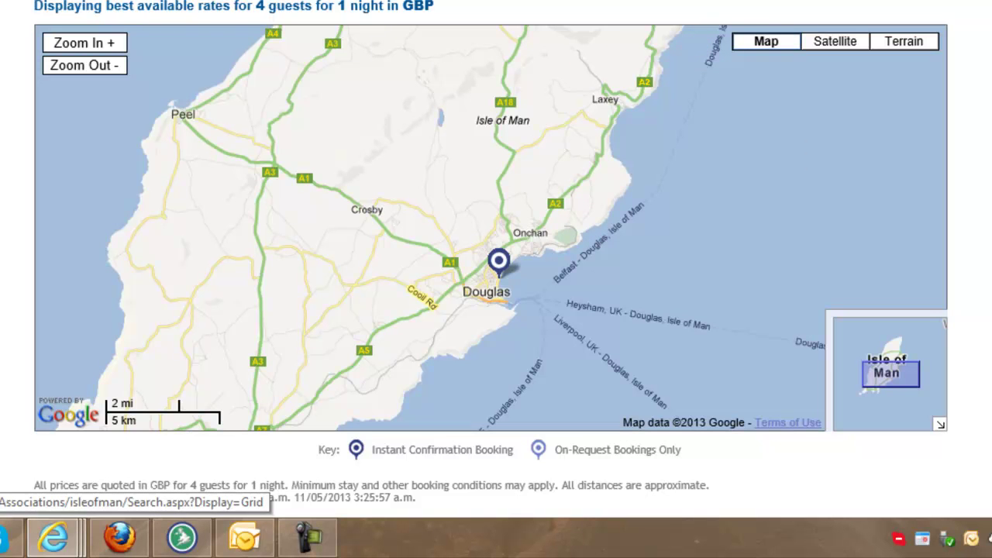
pyautogui.click(71, 0)
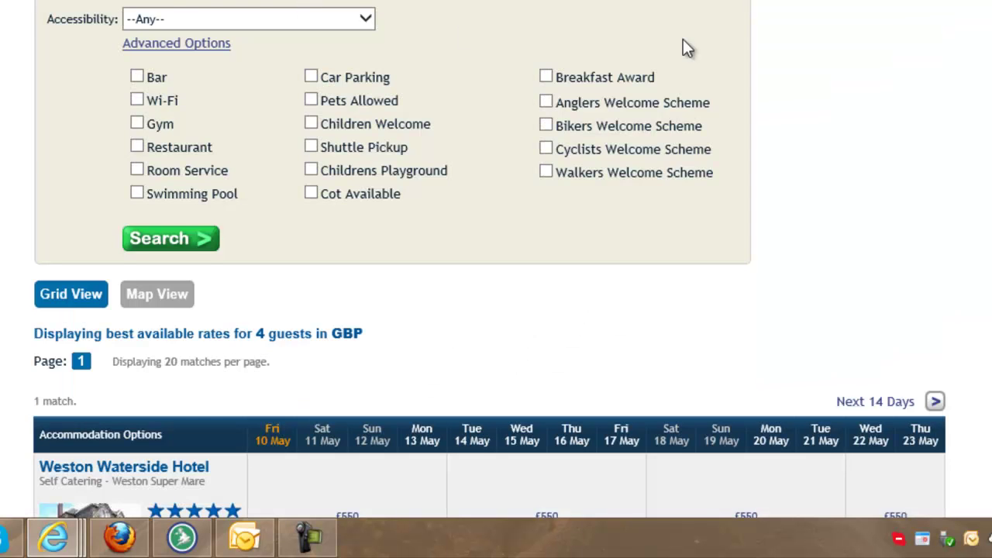
# Open the Weston Waterside Hotel booking page from its 10 May rate and review the House's Standard and Short Break rates
pyautogui.scroll(-3, 496, 310)
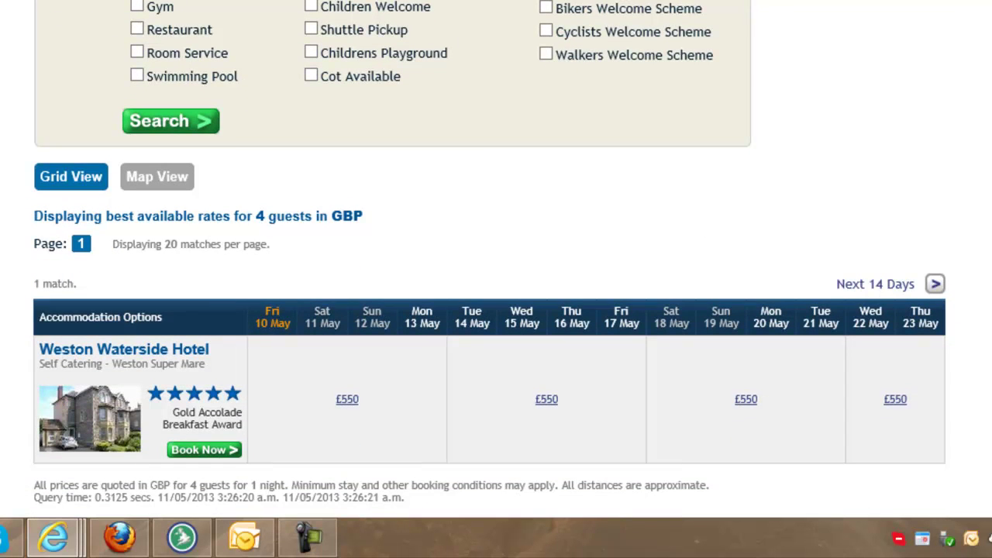
pyautogui.click(348, 400)
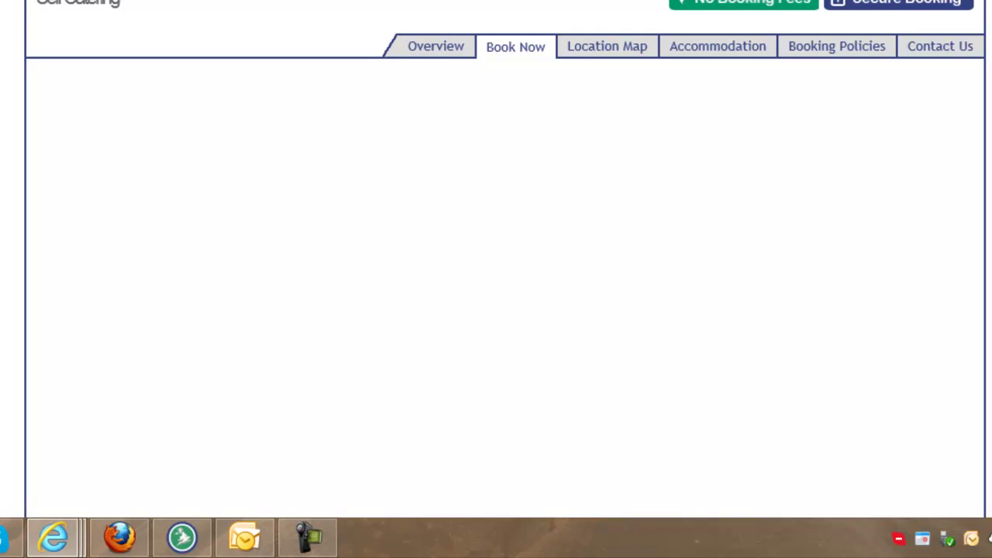
pyautogui.scroll(-3, 496, 279)
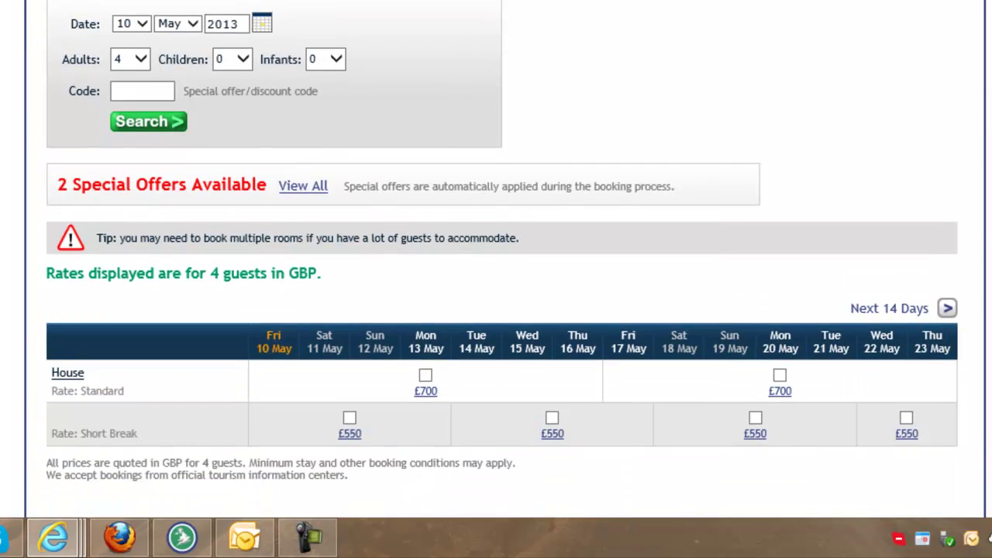
pyautogui.scroll(1, 496, 248)
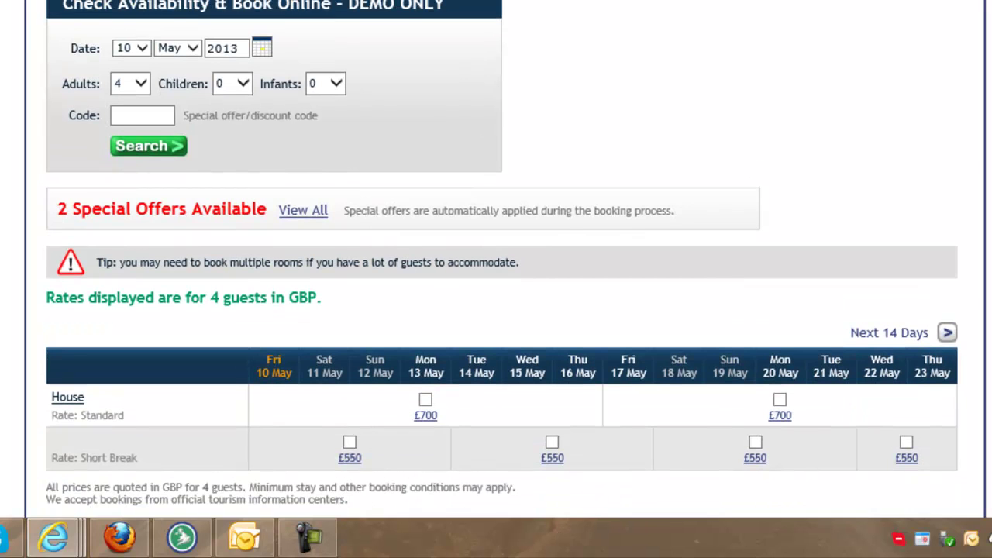
pyautogui.scroll(-1, 496, 254)
pyautogui.scroll(-1, 496, 248)
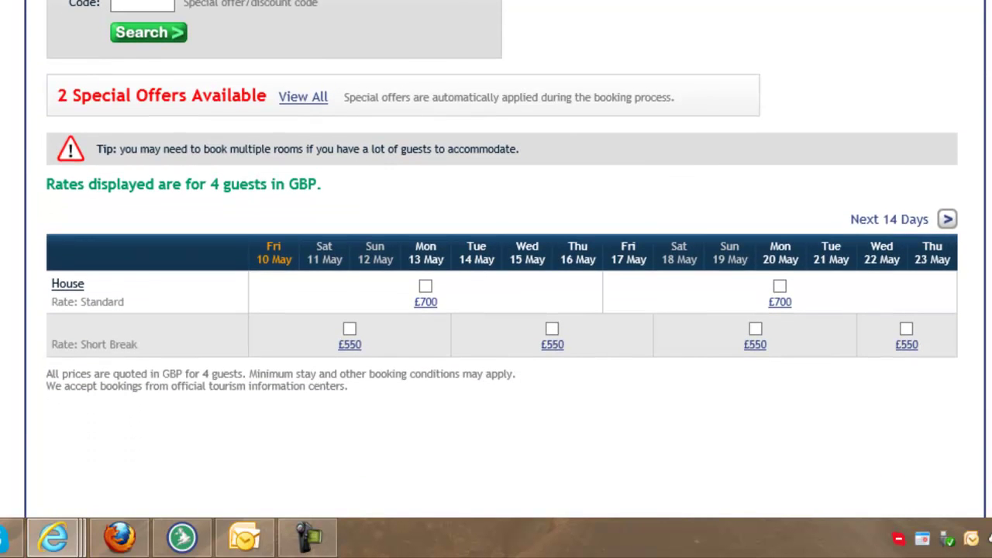
pyautogui.scroll(-2, 497, 248)
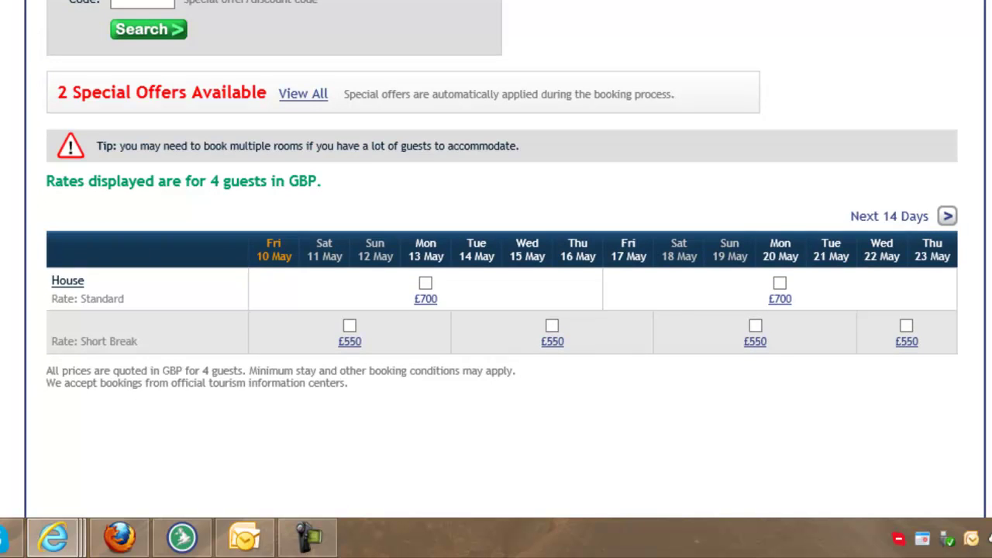
pyautogui.scroll(2, 496, 248)
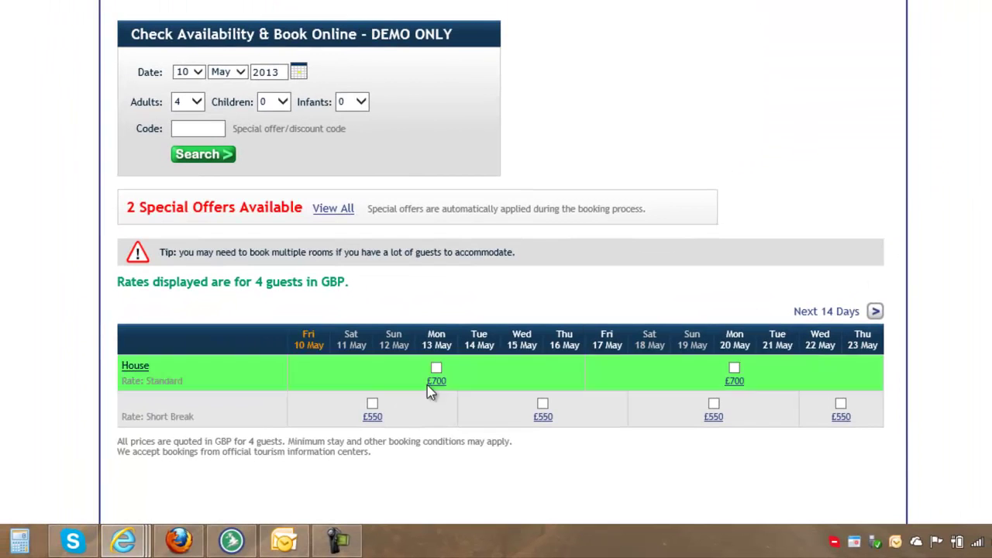
# Select the House's Short Break stays starting 10 and 14 May and proceed with the booking to the guest details form
pyautogui.click(372, 404)
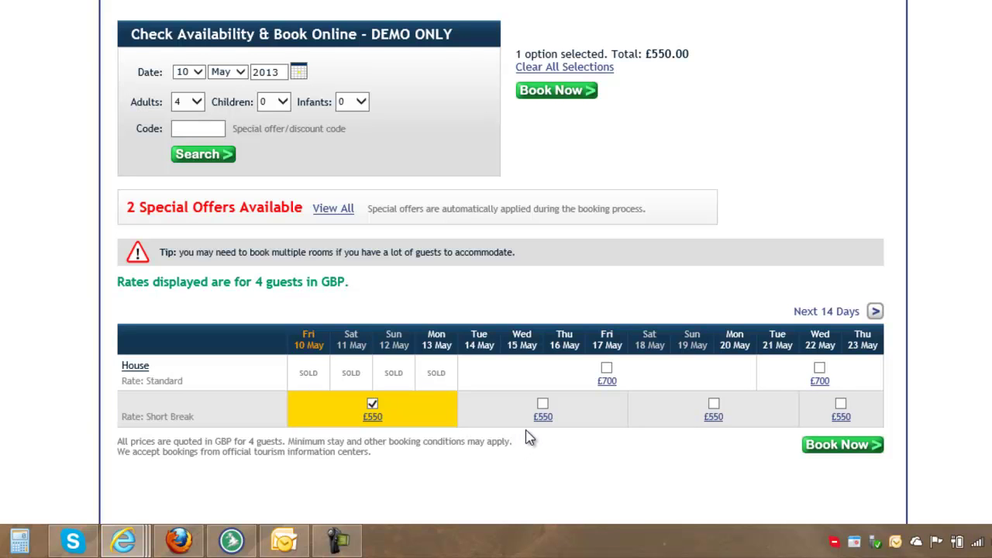
pyautogui.click(542, 404)
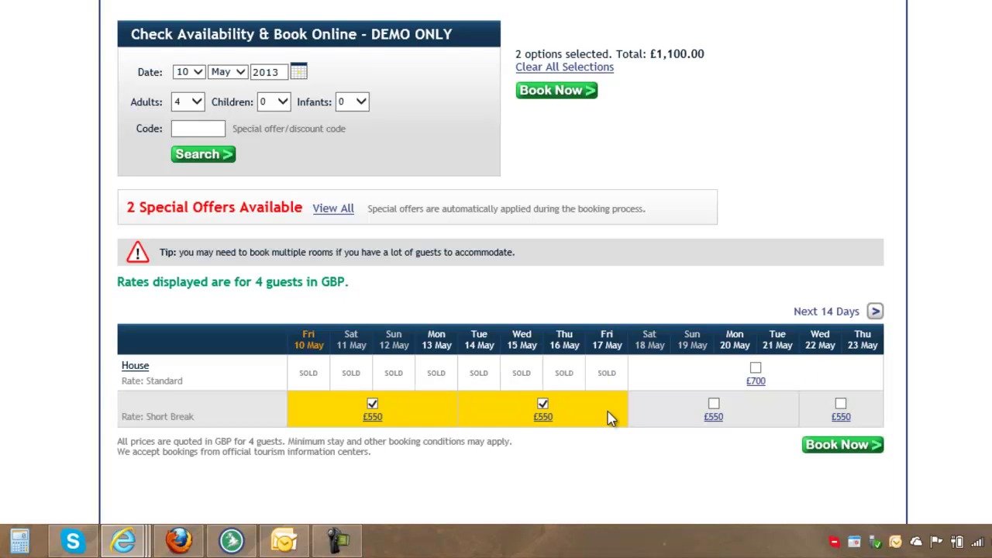
pyautogui.click(843, 445)
pyautogui.scroll(-2, 842, 458)
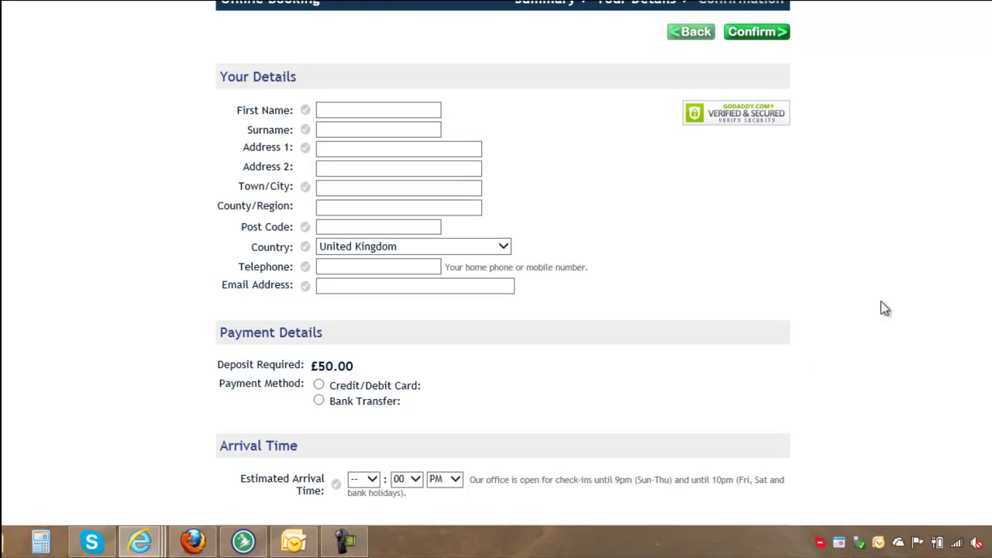
# Choose bank transfer as payment method, review the payment instructions and terms, and go back to the search results
pyautogui.click(318, 401)
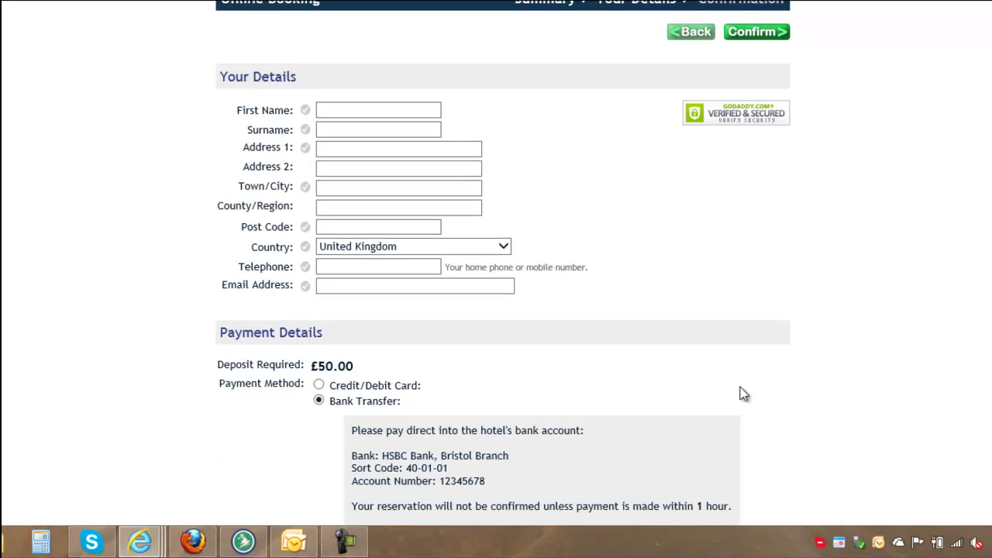
pyautogui.scroll(-3, 503, 263)
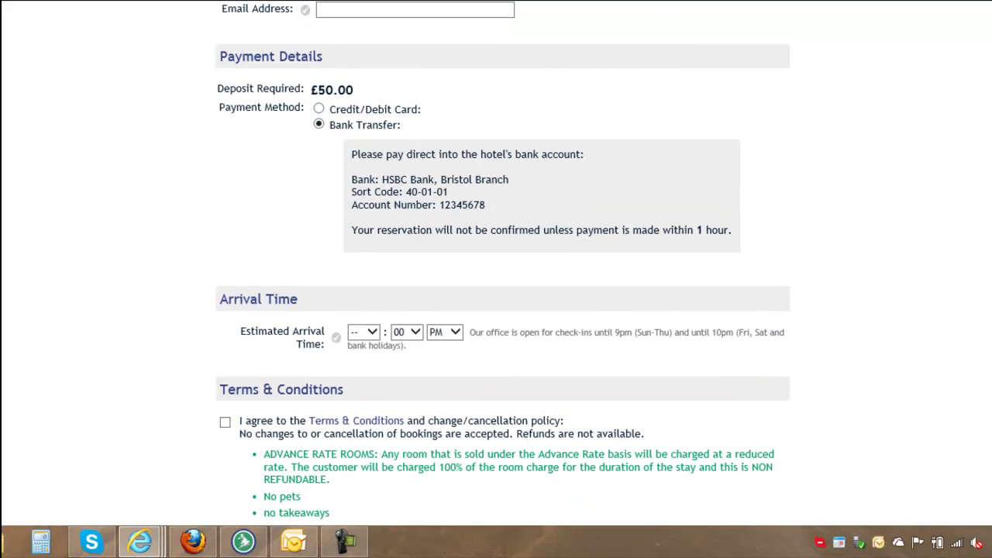
pyautogui.scroll(3, 966, 113)
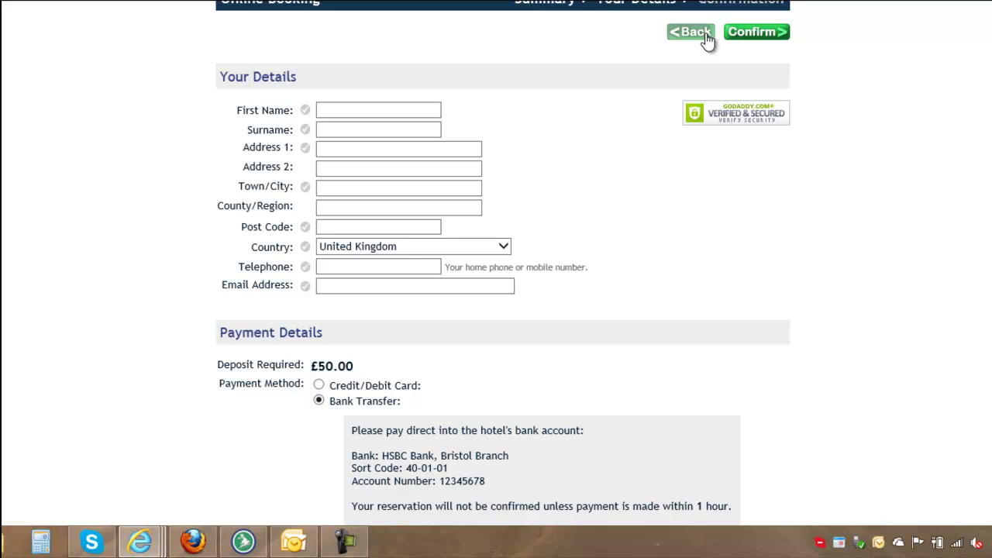
pyautogui.click(694, 32)
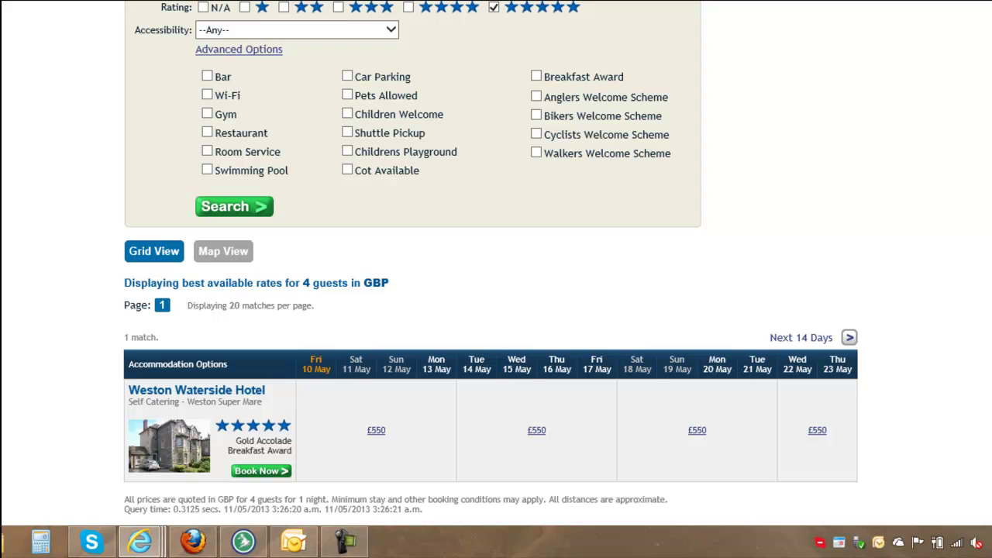
# Include all star ratings and N/A in the self-catering search, and compare Weston Waterside Hotel's rates with the neighbouring listings
pyautogui.scroll(1, 930, 217)
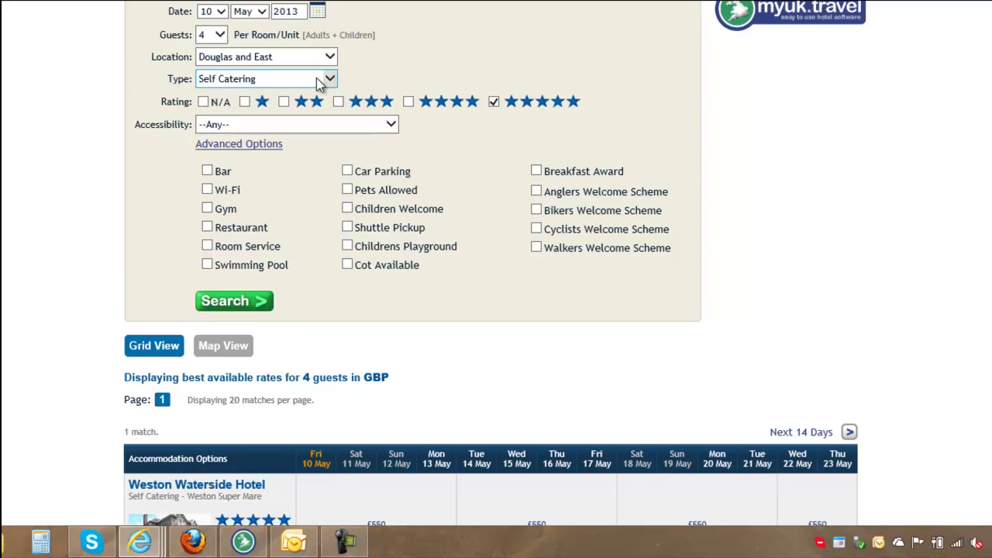
pyautogui.click(409, 102)
pyautogui.click(339, 103)
pyautogui.click(284, 102)
pyautogui.click(244, 102)
pyautogui.click(204, 101)
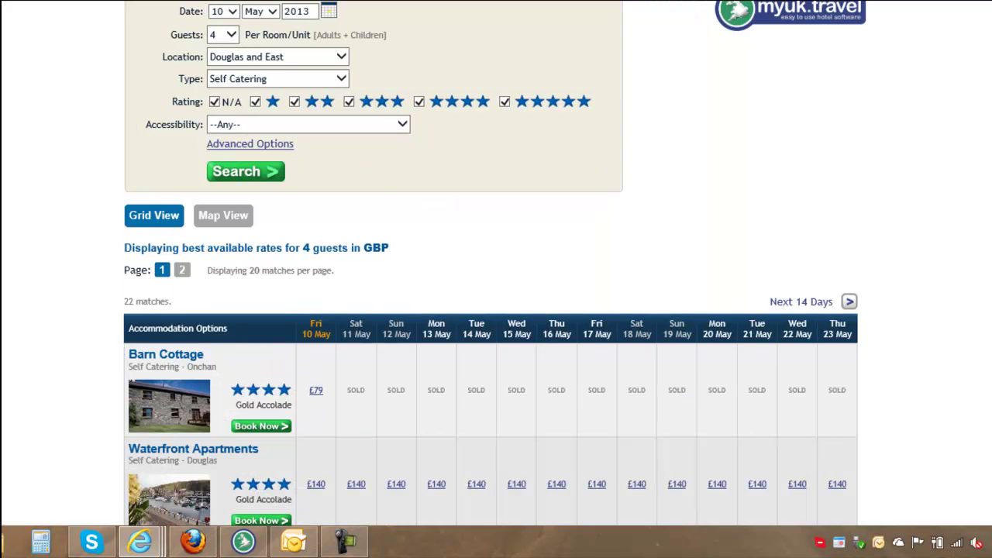
pyautogui.scroll(-8, 496, 310)
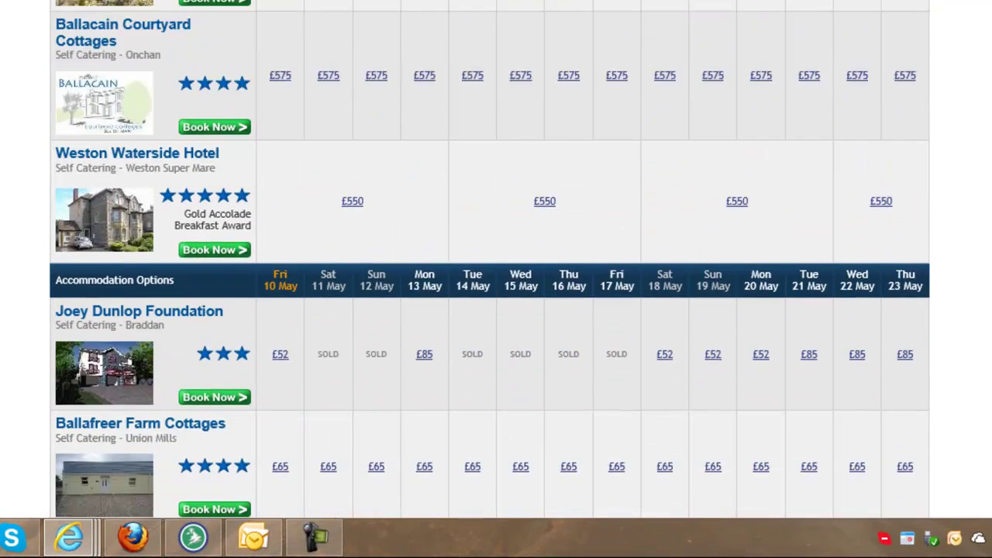
pyautogui.scroll(-1, 490, 259)
pyautogui.scroll(3, 490, 260)
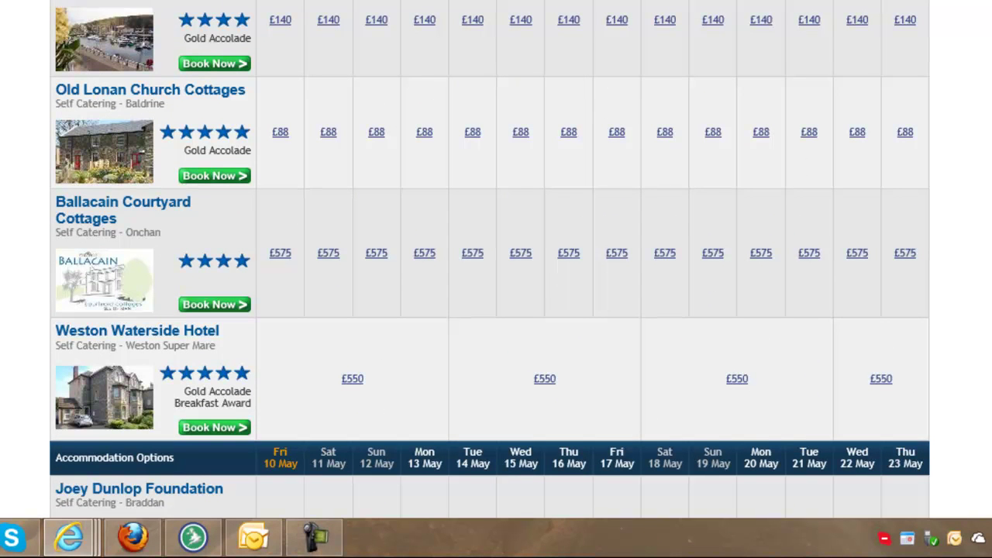
pyautogui.scroll(-2, 490, 260)
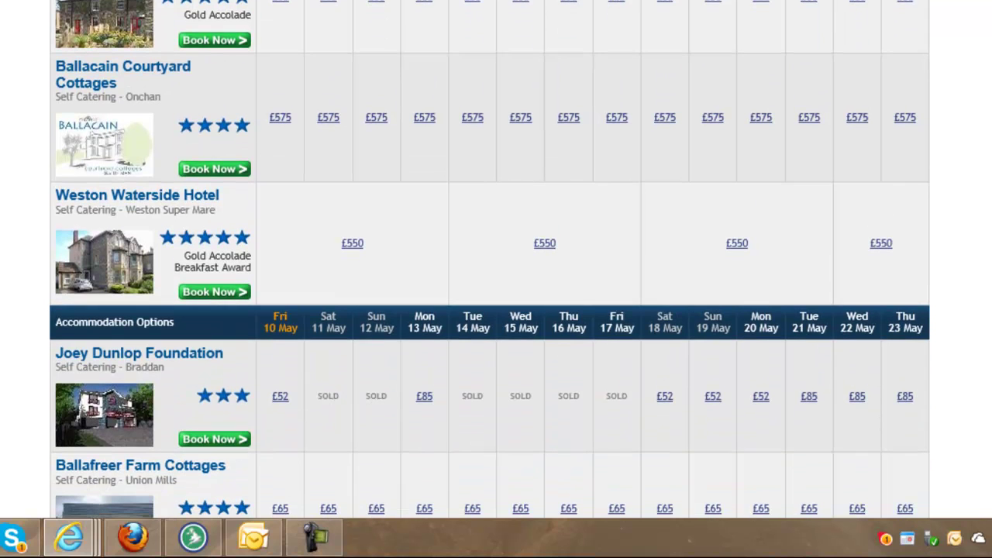